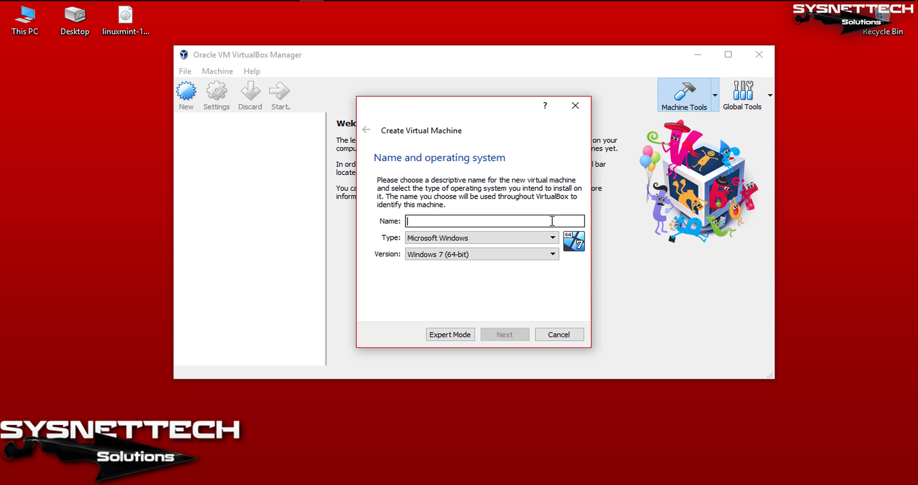
# - Name the new virtual machine LinuxMint19 and allocate 4096 MB of memory to it
pyautogui.write('Linux')
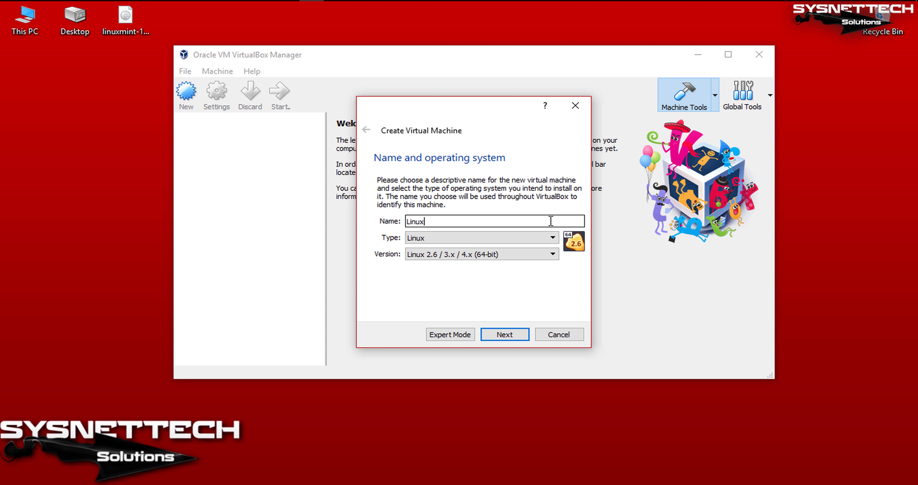
pyautogui.write('Mint1')
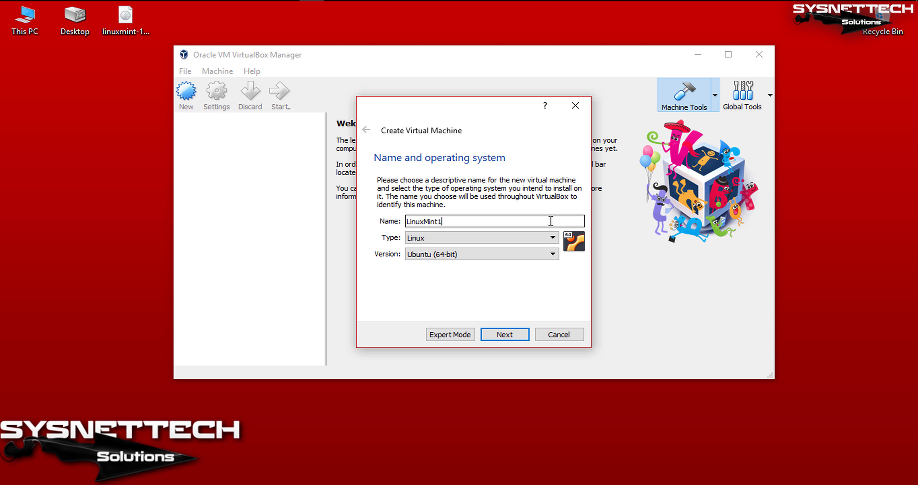
pyautogui.write('9')
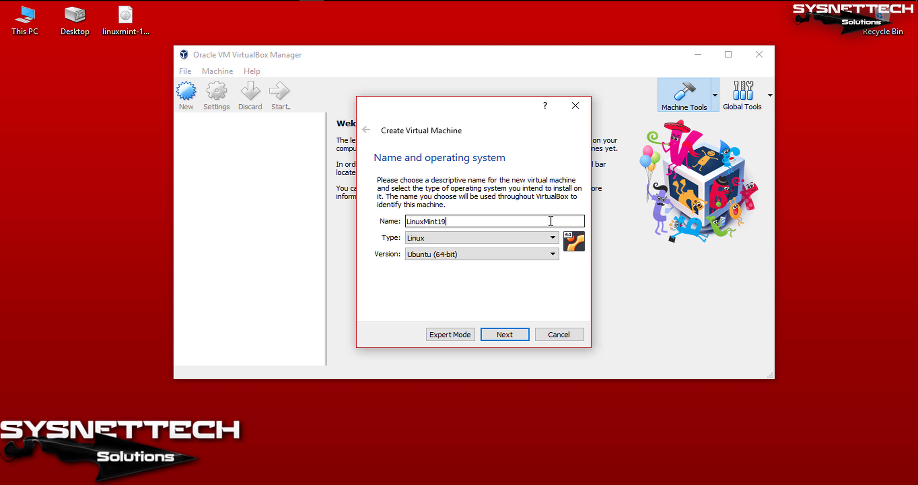
pyautogui.click(522, 336)
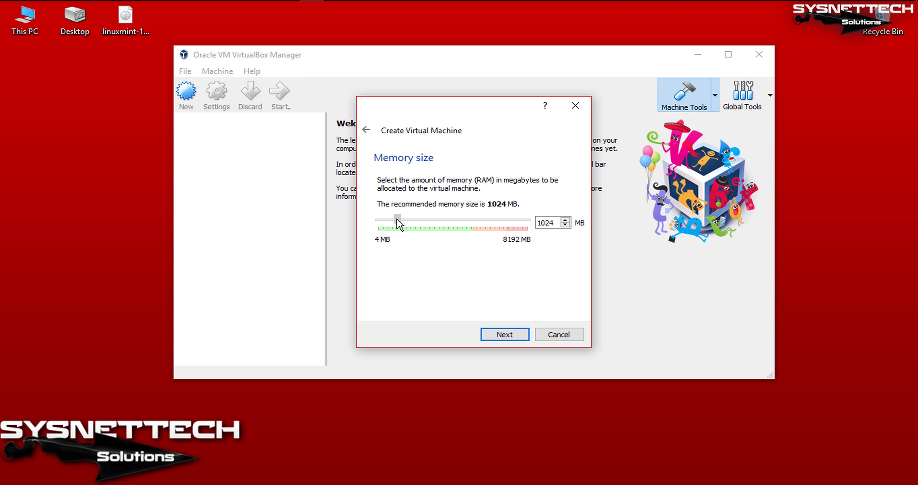
pyautogui.moveTo(397, 220); pyautogui.dragTo(455, 224)
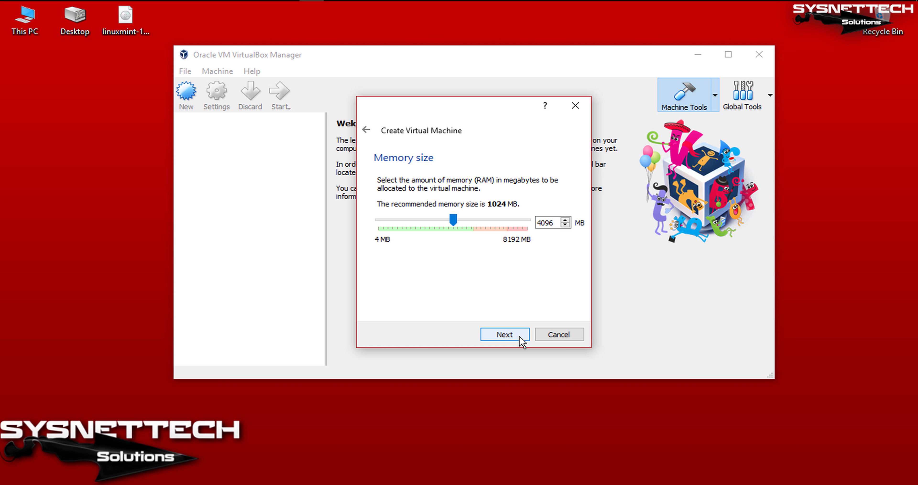
pyautogui.click(504, 334)
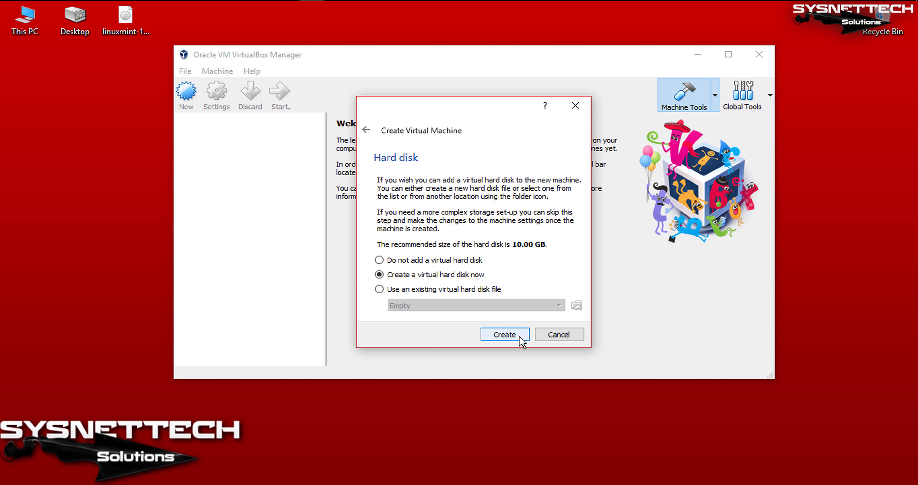
# - Choose to create a virtual hard disk now, in VDI format with dynamically allocated storage
pyautogui.click(519, 337)
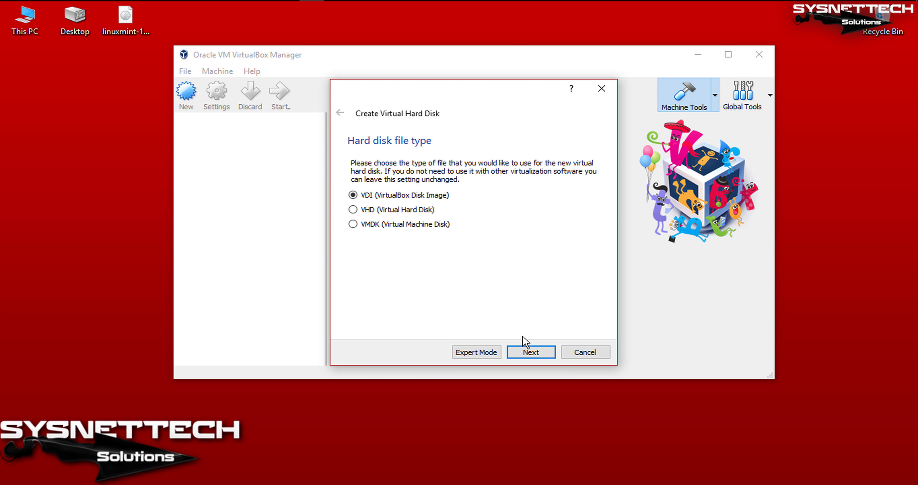
pyautogui.click(551, 355)
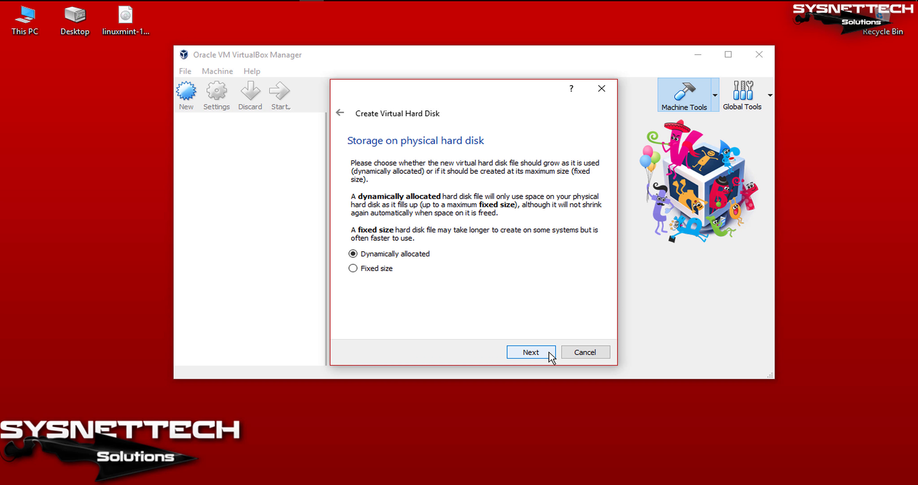
pyautogui.click(551, 355)
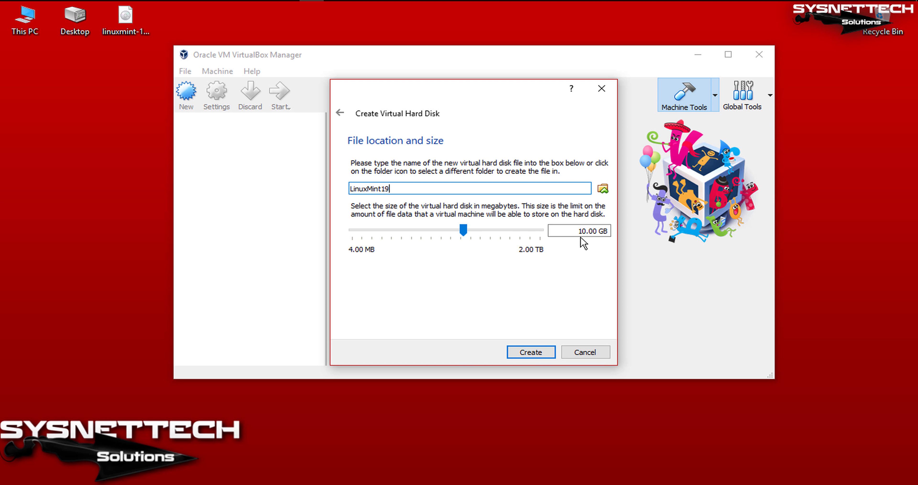
# - Set the size of the new virtual hard disk to 20 GB
pyautogui.click(577, 231)
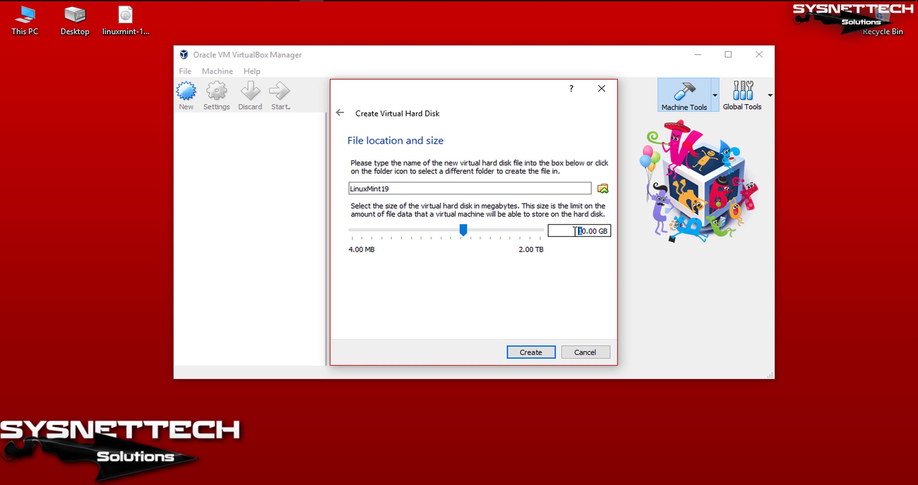
pyautogui.moveTo(577, 230); pyautogui.dragTo(603, 230)
pyautogui.write('1')
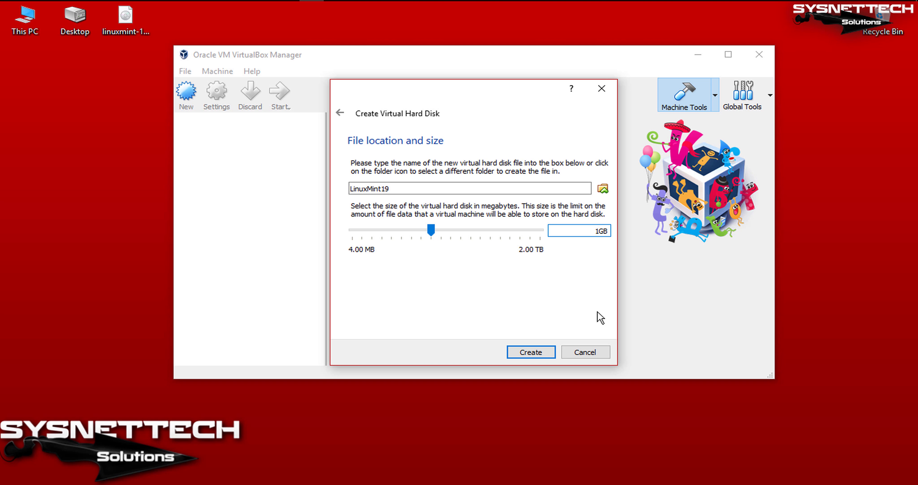
pyautogui.moveTo(433, 232); pyautogui.dragTo(491, 234)
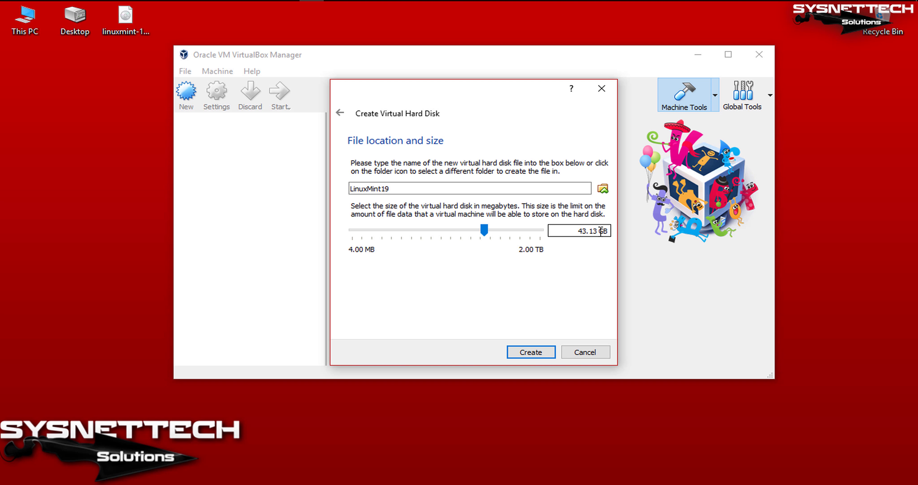
pyautogui.moveTo(603, 231); pyautogui.dragTo(568, 230)
pyautogui.write('20')
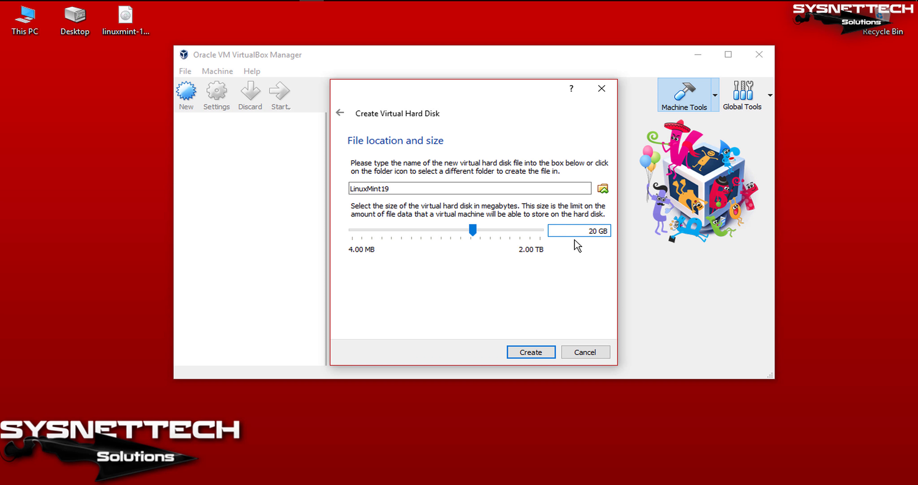
# - Save the disk file as LinuxMint19.vdi in a new LinuxMint19 folder on drive DARK (G:) and create the disk
pyautogui.click(603, 188)
pyautogui.scroll(-3, 409, 247)
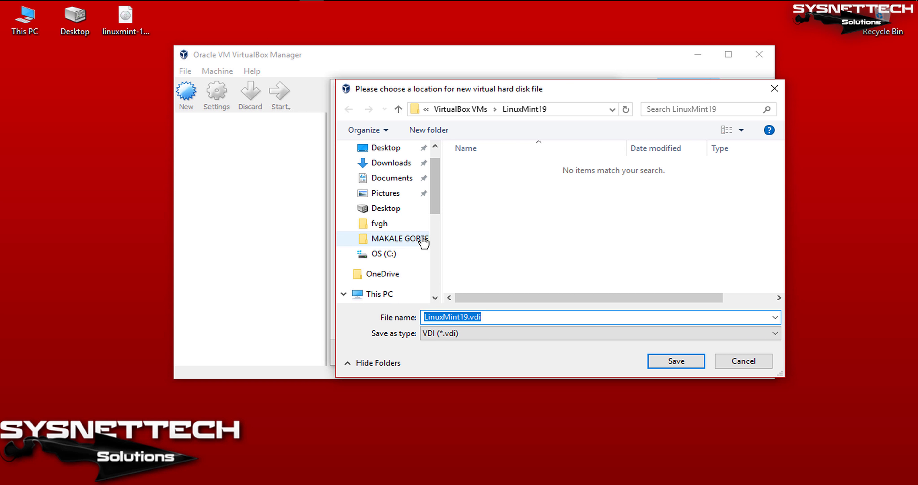
pyautogui.scroll(-5, 406, 250)
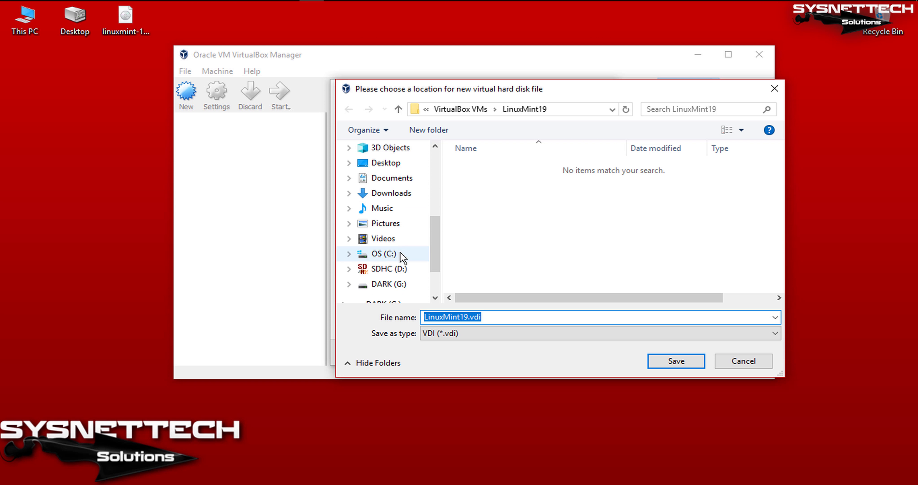
pyautogui.click(388, 285)
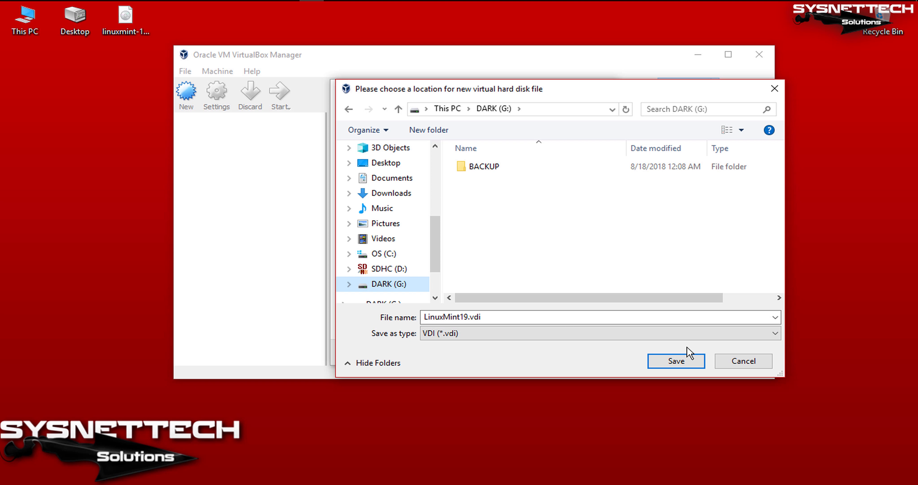
pyautogui.click(429, 130)
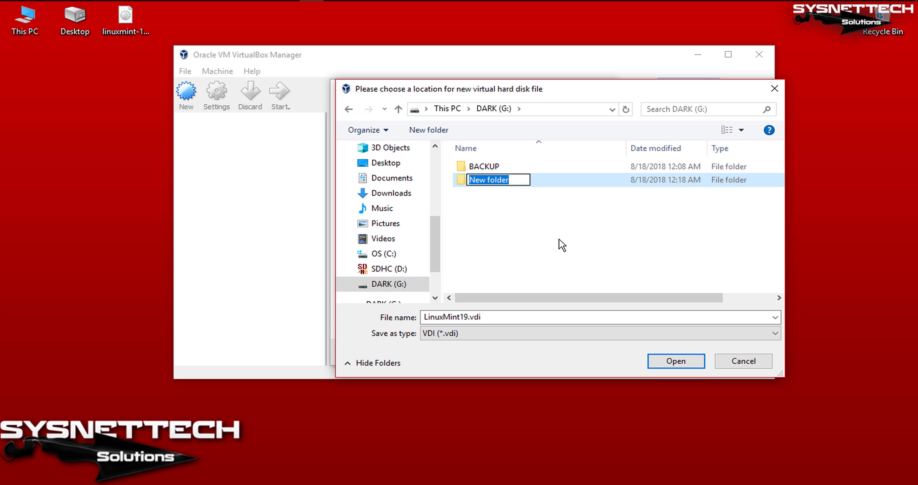
pyautogui.write('LinuxMint19')
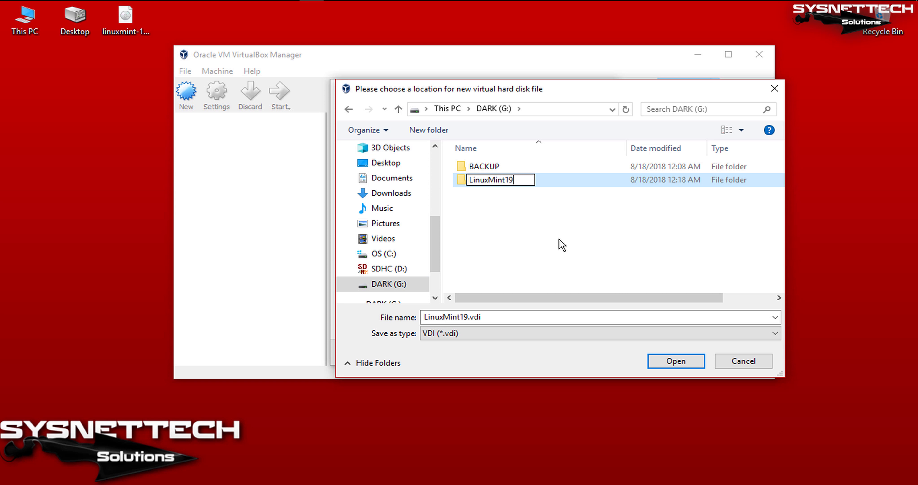
pyautogui.click(538, 182)
pyautogui.doubleClick(538, 182)
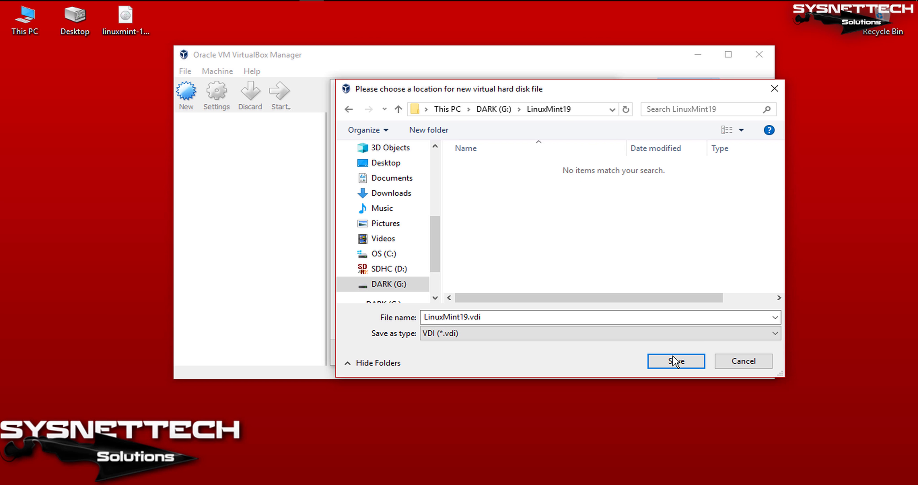
pyautogui.click(675, 361)
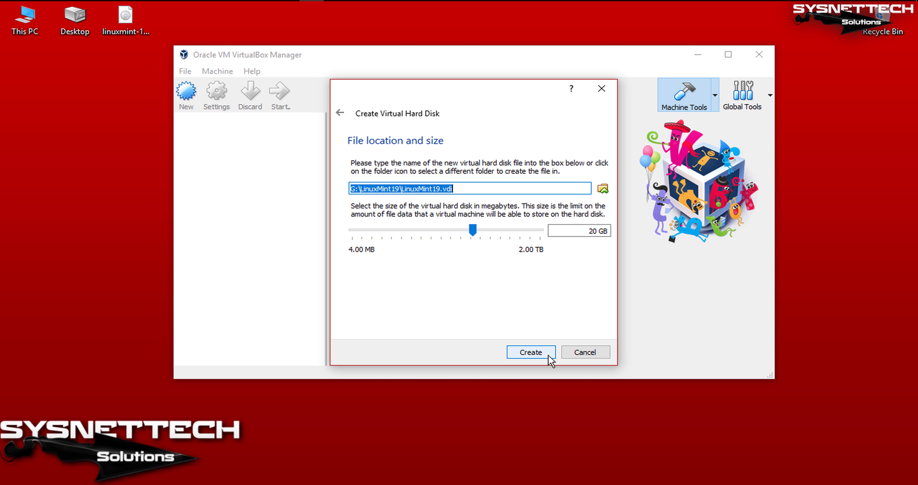
pyautogui.click(549, 355)
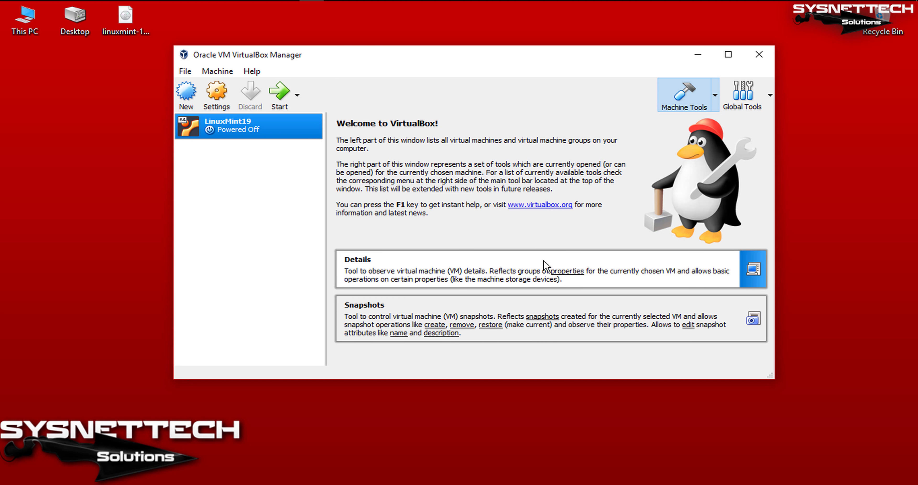
# - In the LinuxMint19 machine's system settings, disable Floppy booting and place it below Hard Disk in the boot order
pyautogui.rightClick(273, 132)
pyautogui.click(302, 139)
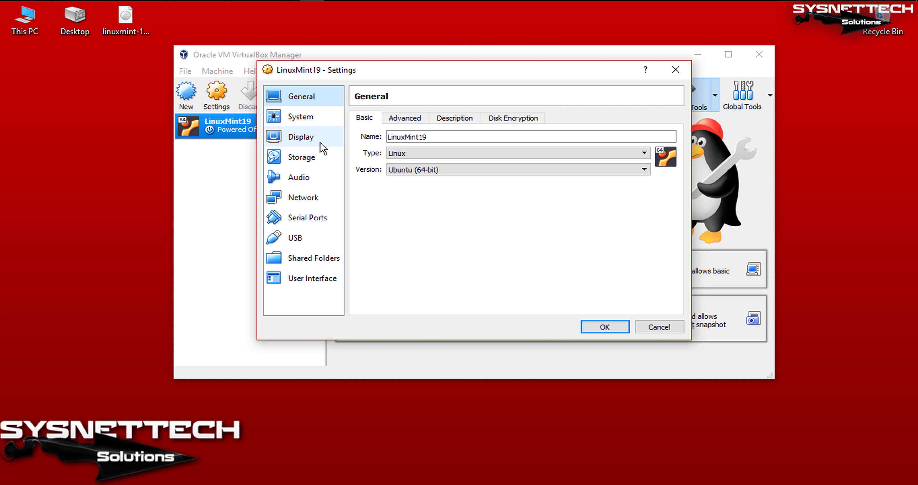
pyautogui.click(307, 121)
pyautogui.click(432, 166)
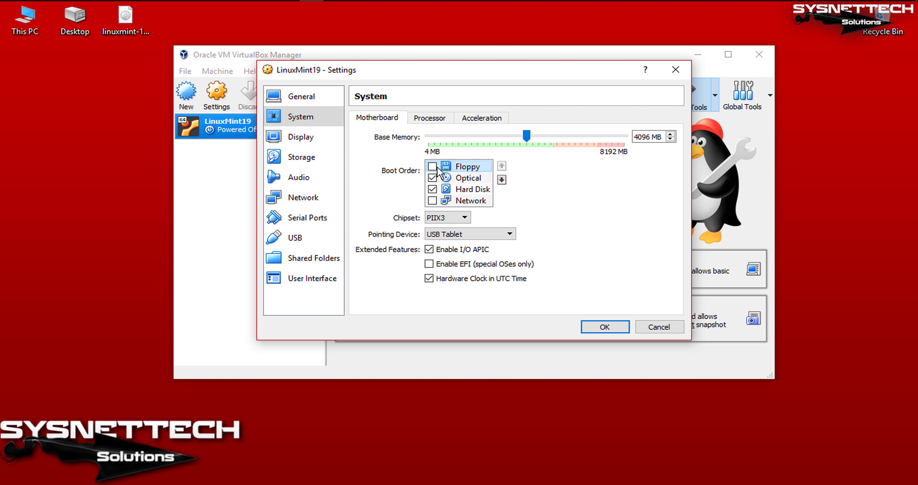
pyautogui.click(501, 179)
pyautogui.click(501, 179)
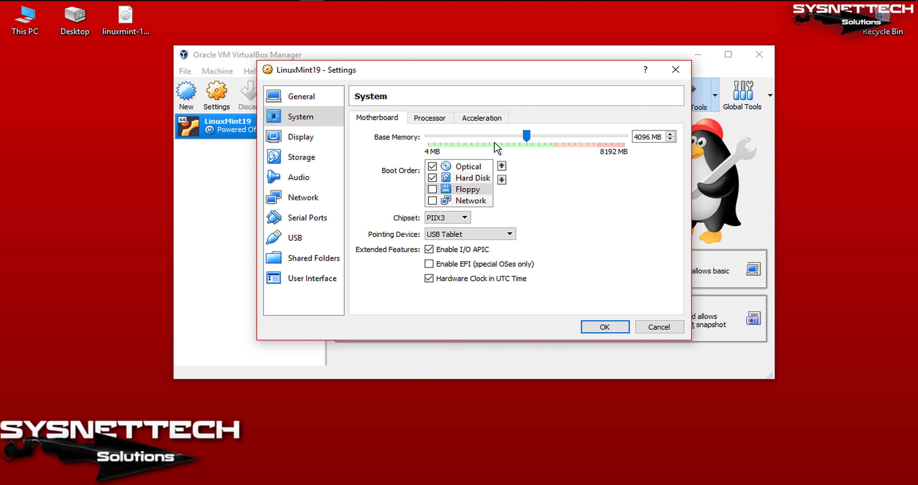
# - Set the virtual machine's processor count to 2
pyautogui.click(430, 118)
pyautogui.click(456, 136)
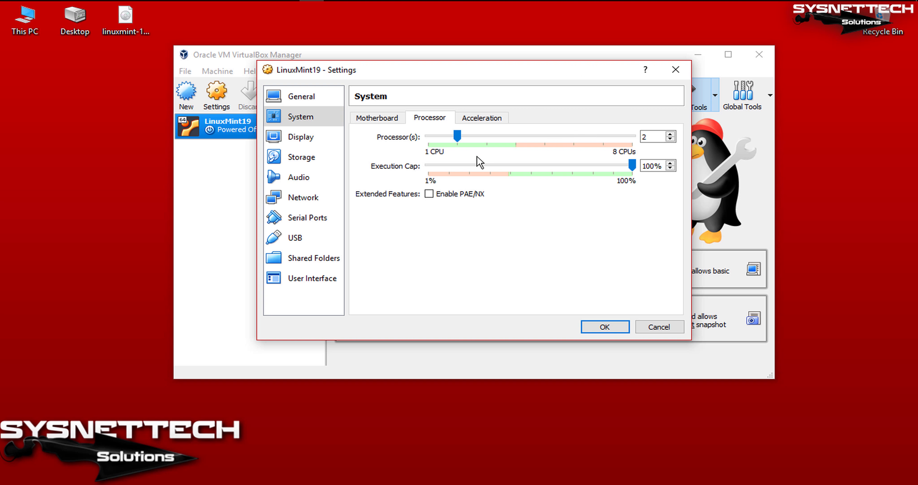
pyautogui.click(516, 144)
pyautogui.click(520, 144)
# - Check the hardware acceleration options and raise the display's video memory to 128 MB
pyautogui.click(476, 125)
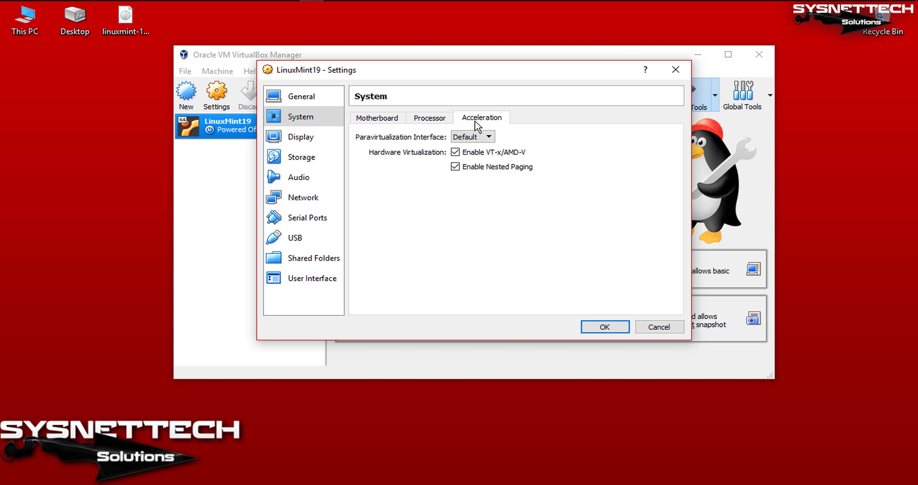
pyautogui.click(302, 137)
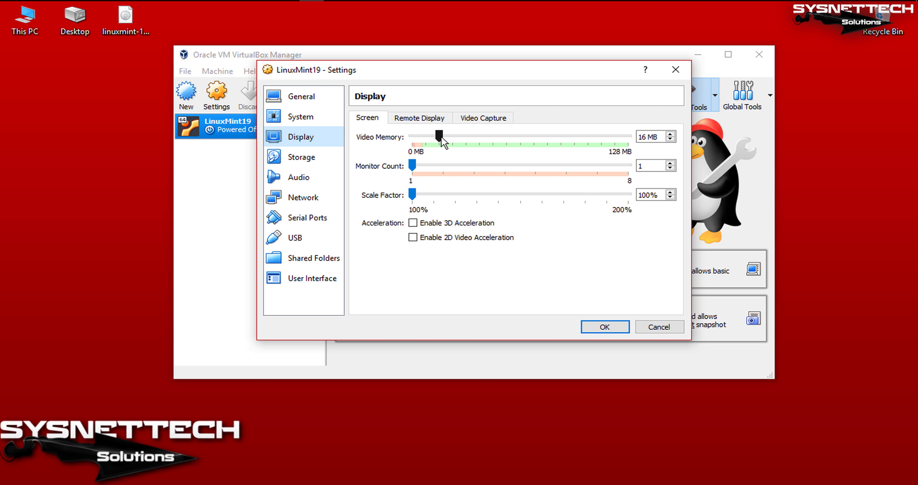
pyautogui.moveTo(439, 136); pyautogui.dragTo(648, 156)
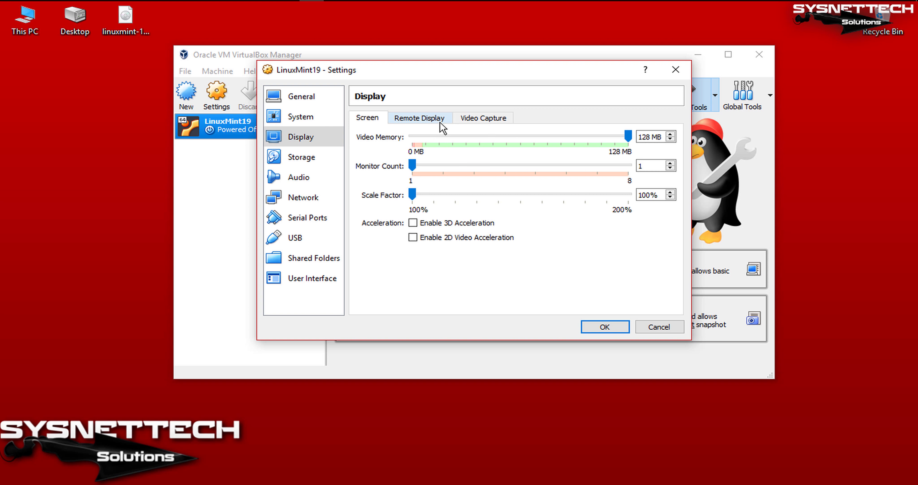
# - Load the linuxmint-19-cinnamon-64bit disk image into the empty IDE optical drive and save the machine settings
pyautogui.click(314, 155)
pyautogui.click(416, 150)
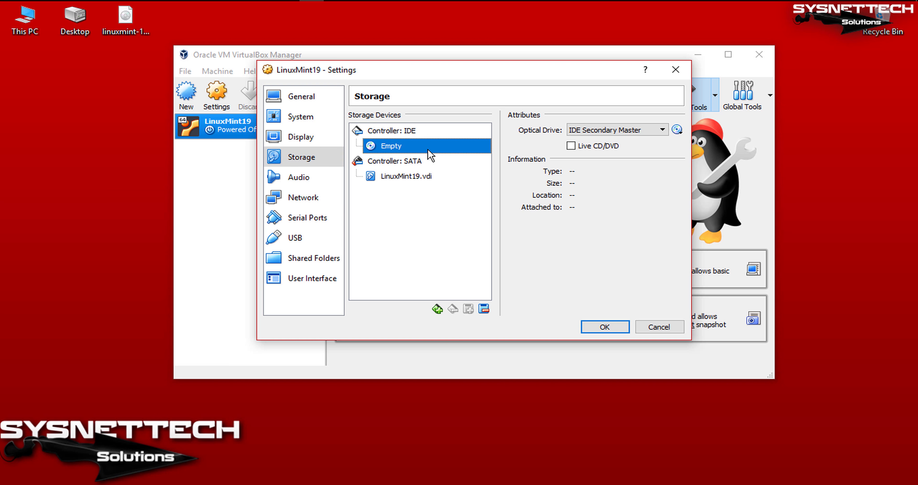
pyautogui.click(677, 131)
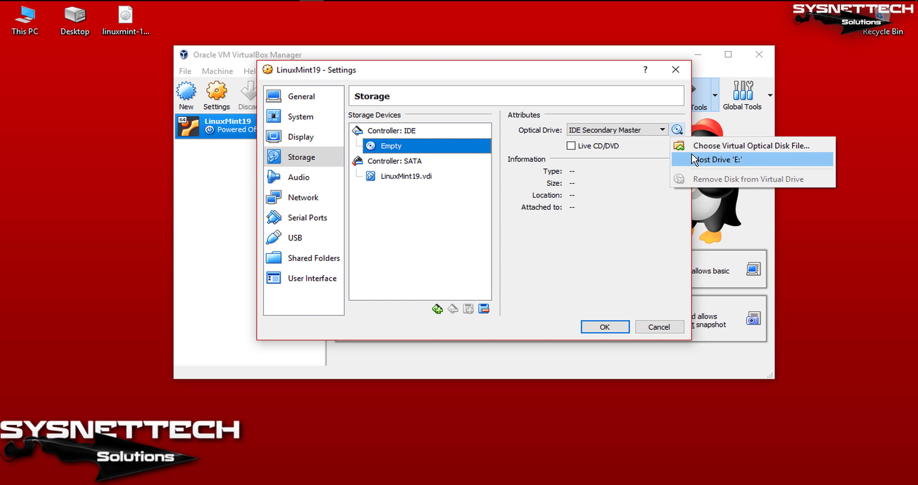
pyautogui.click(692, 159)
pyautogui.click(677, 130)
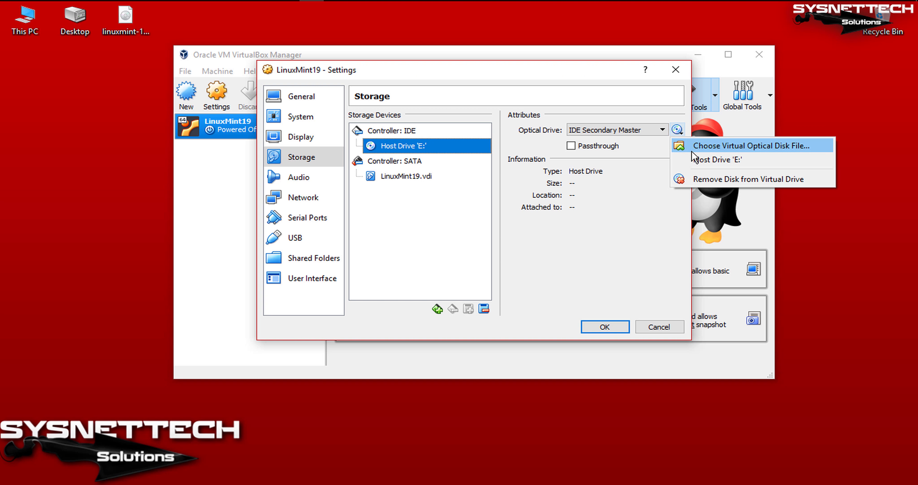
pyautogui.click(709, 146)
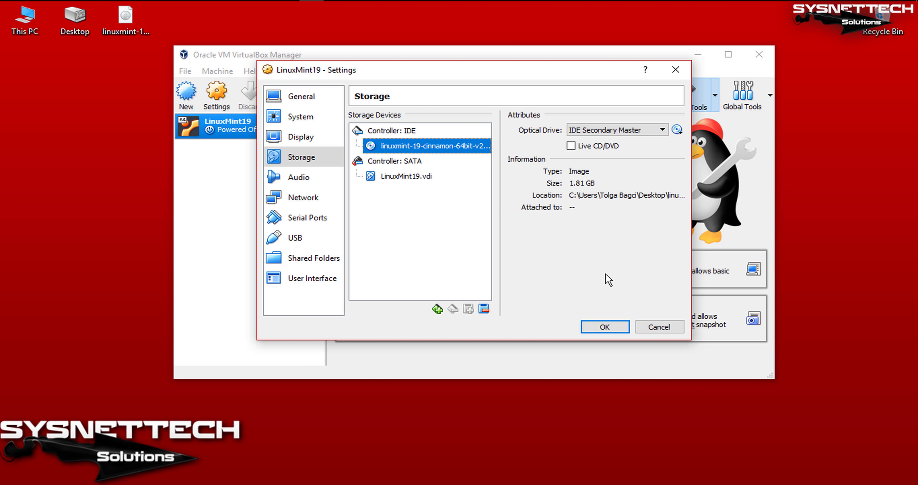
pyautogui.click(605, 326)
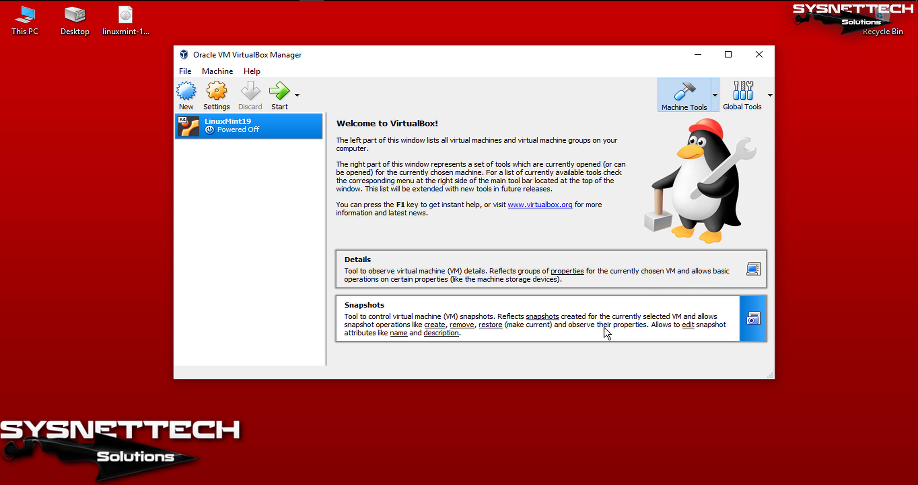
# - Start the LinuxMint19 virtual machine and minimize the VirtualBox Manager window
pyautogui.click(283, 95)
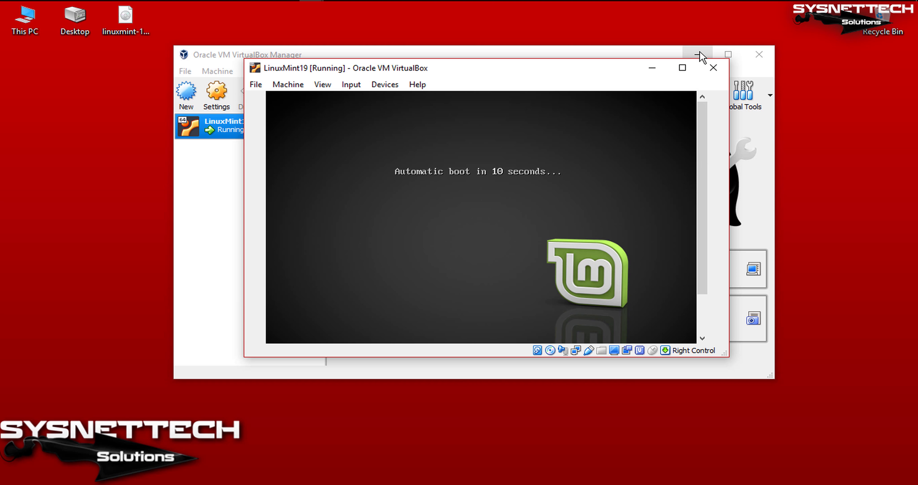
pyautogui.click(698, 55)
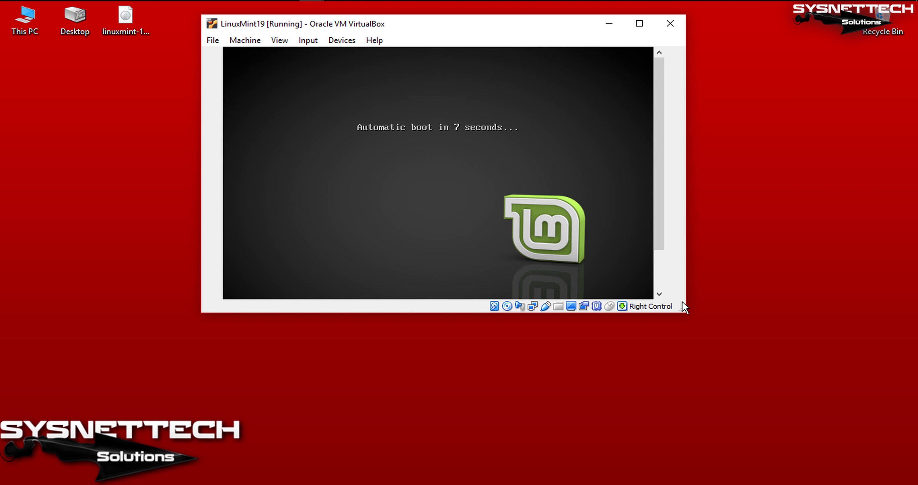
# - Enlarge the virtual machine window, interrupt the automatic boot and start the live system with the Start Linux Mint option
pyautogui.moveTo(680, 307); pyautogui.dragTo(768, 435)
pyautogui.click(582, 252)
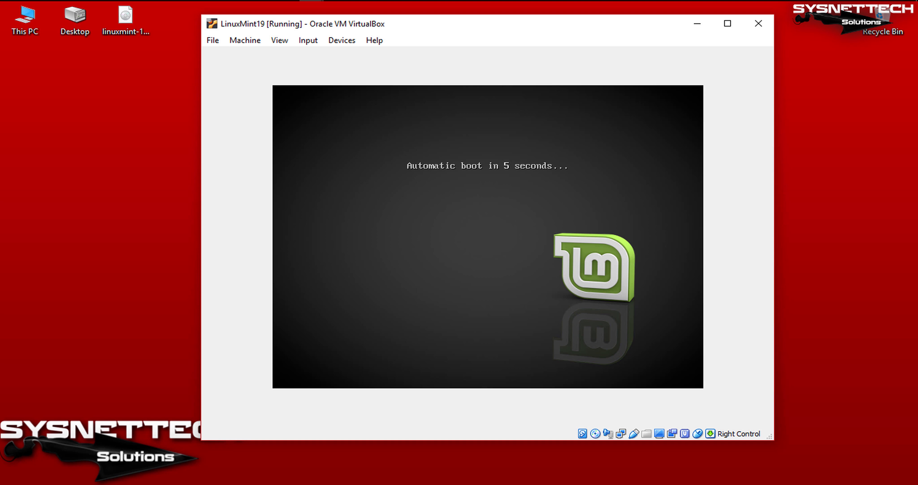
pyautogui.press('Return')
pyautogui.press('Down')
pyautogui.press('Up')
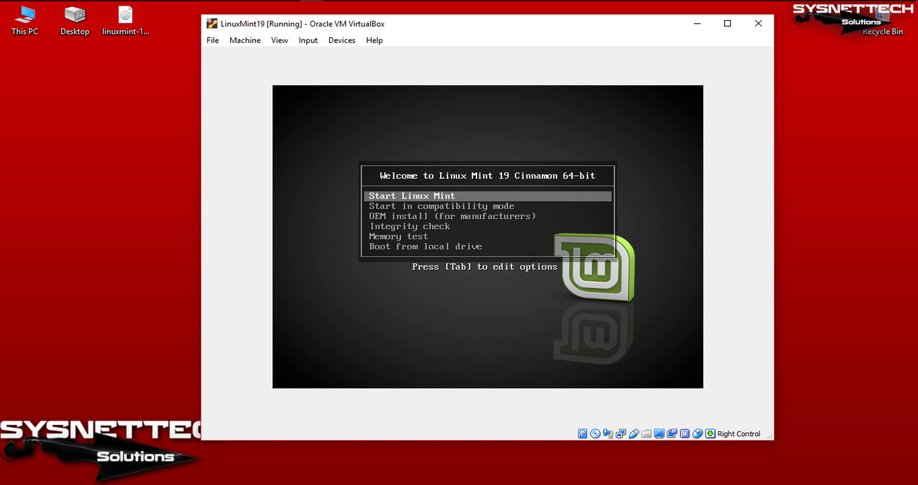
pyautogui.press('Return')
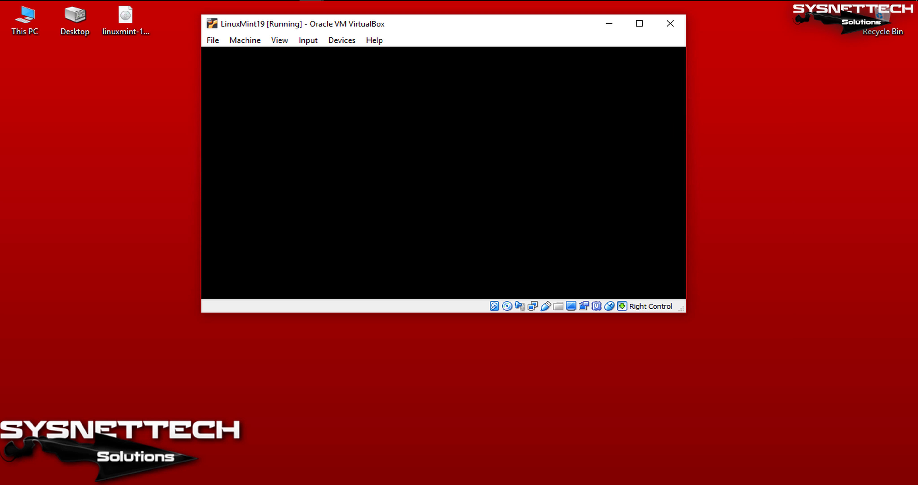
# - Move the virtual machine window toward the desktop's upper-left area and enlarge it in width and height
pyautogui.moveTo(499, 87); pyautogui.dragTo(379, 22)
pyautogui.moveTo(557, 331); pyautogui.dragTo(811, 430)
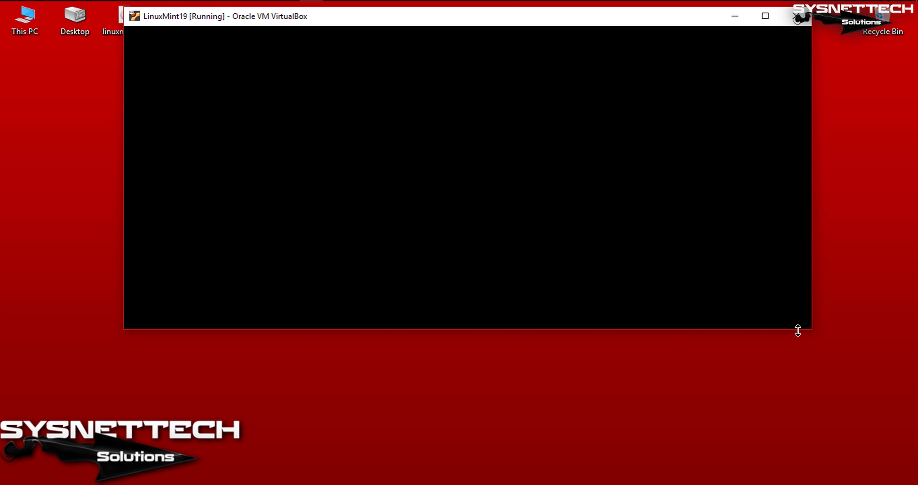
pyautogui.moveTo(797, 328); pyautogui.dragTo(800, 448)
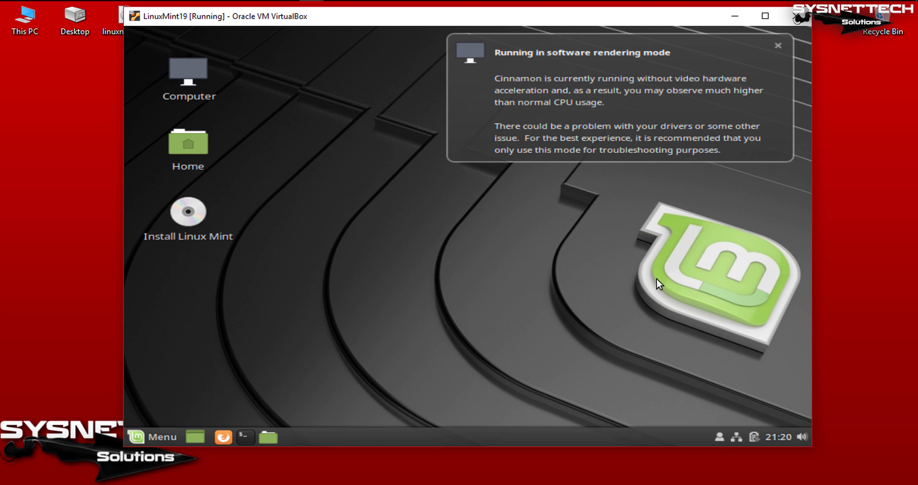
# - Dismiss the software rendering notice in the live desktop and switch the virtual machine display out of scaled mode
pyautogui.click(778, 46)
pyautogui.moveTo(585, 22); pyautogui.dragTo(469, 20)
pyautogui.hotkey('ctrl', 'c')
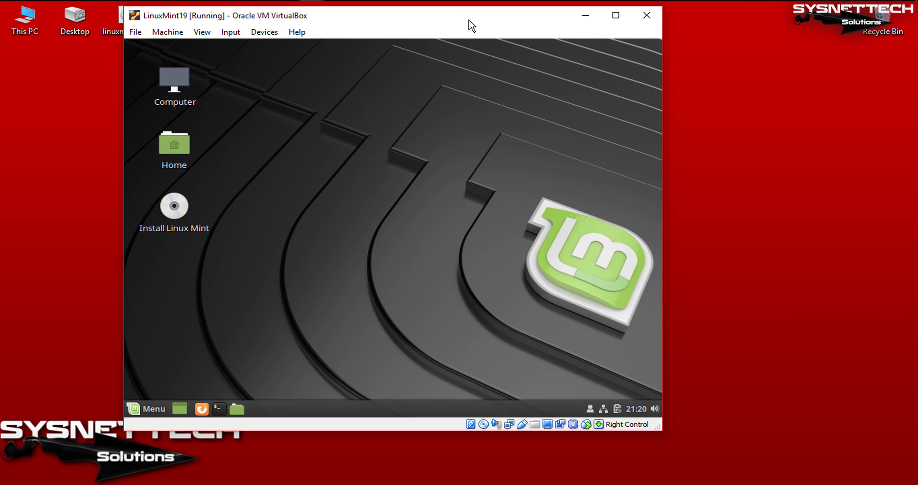
# - Enlarge the guest display, return it to scaled mode and fit the virtual machine window to most of the host screen
pyautogui.moveTo(658, 427); pyautogui.dragTo(825, 476)
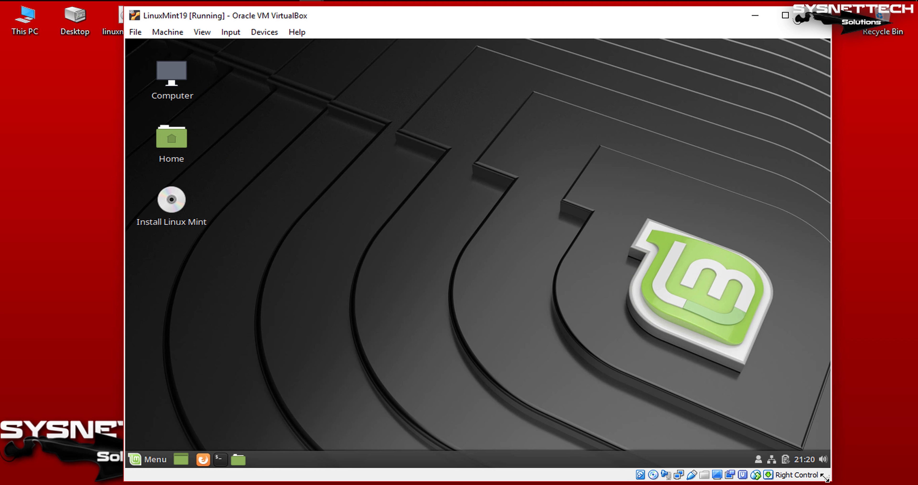
pyautogui.hotkey('ctrl', 'c')
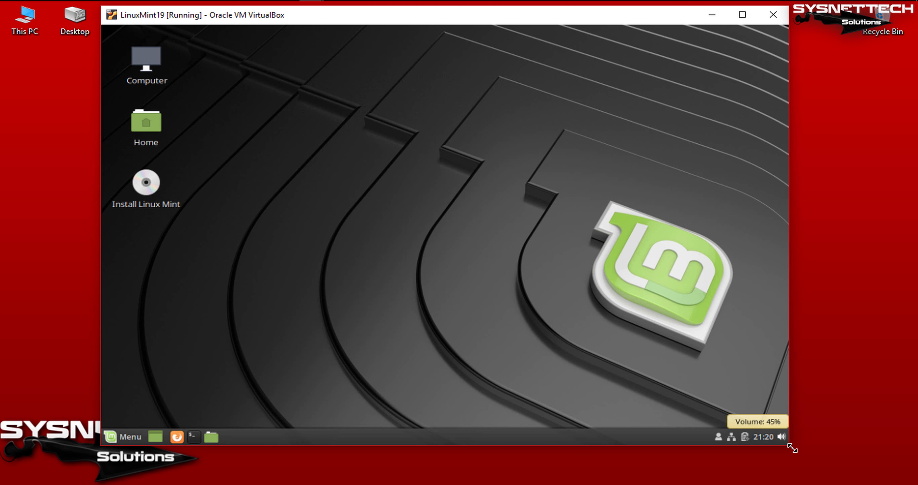
pyautogui.moveTo(793, 449); pyautogui.dragTo(836, 475)
pyautogui.moveTo(522, 22); pyautogui.dragTo(548, 19)
pyautogui.moveTo(521, 163); pyautogui.dragTo(373, 238)
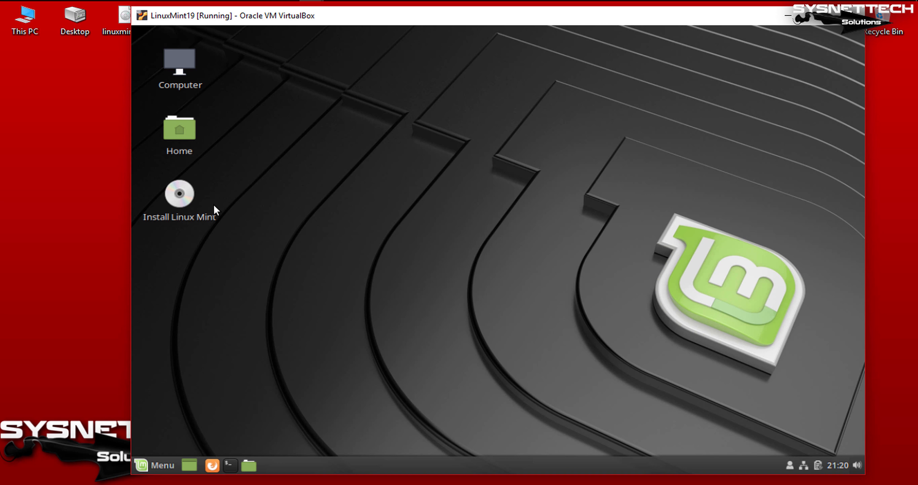
# - Launch the Linux Mint installer and accept English as the language and English (US) as the keyboard layout
pyautogui.doubleClick(184, 201)
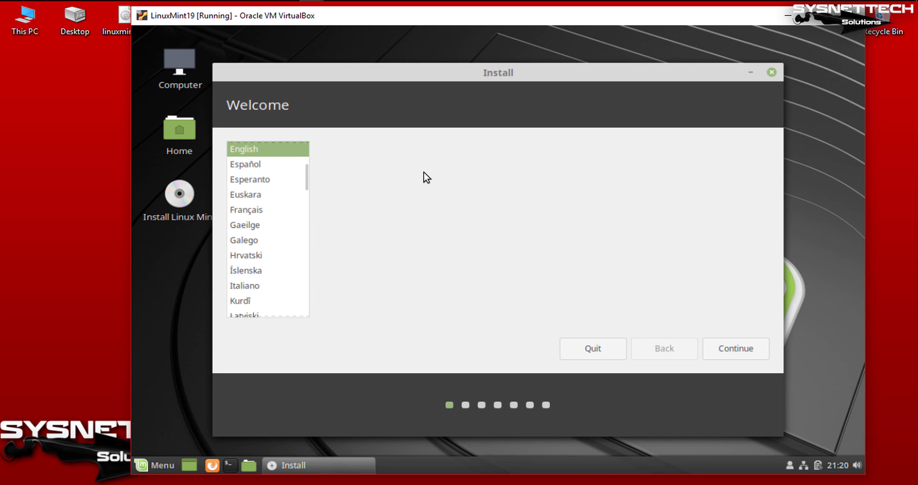
pyautogui.click(756, 353)
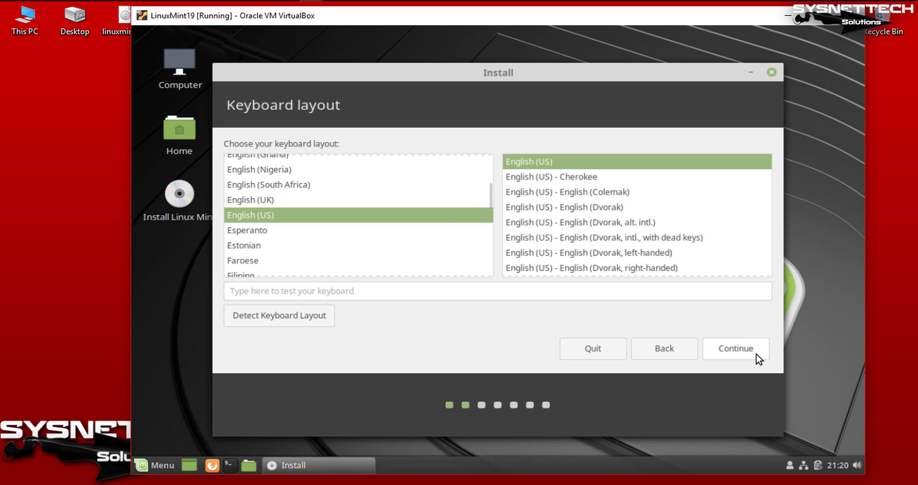
pyautogui.click(756, 353)
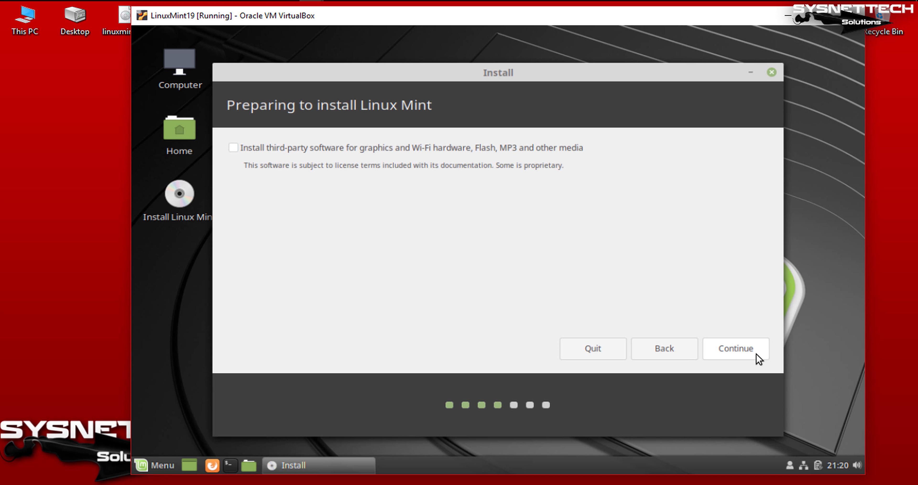
# - Leave third-party software out, install with Erase disk and install Linux Mint, and confirm writing the changes to the disk
pyautogui.click(756, 353)
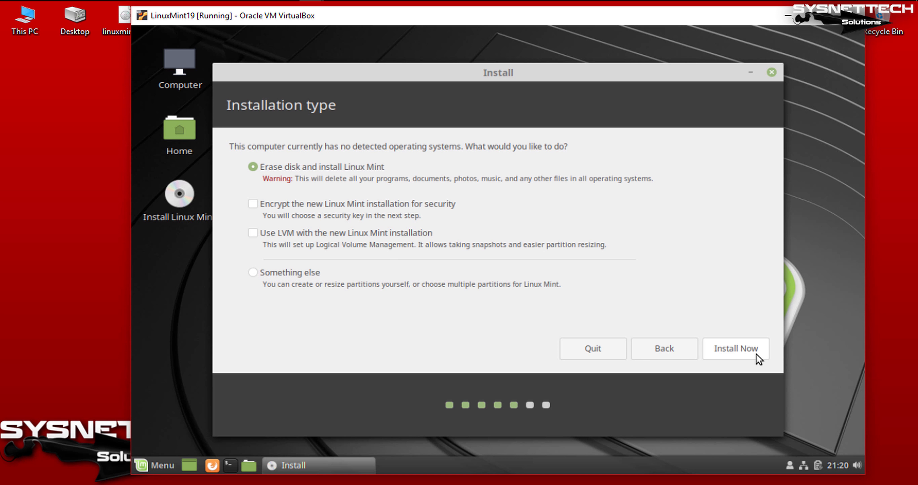
pyautogui.click(757, 353)
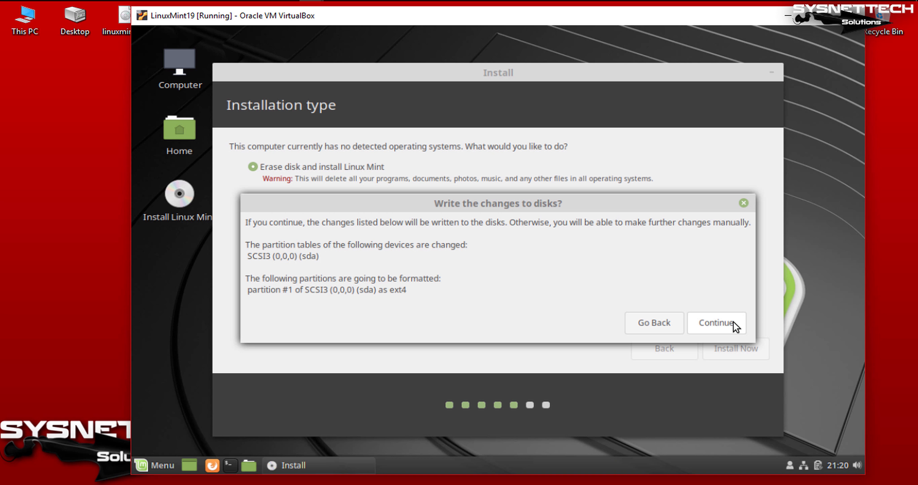
pyautogui.click(733, 321)
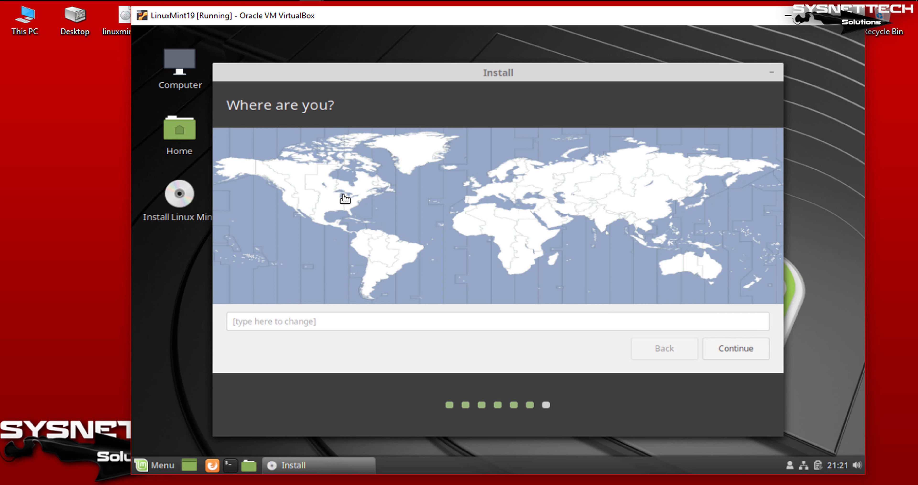
# - Set the installation's time zone location to Chicago on the world map and proceed to the user details
pyautogui.click(336, 194)
pyautogui.click(353, 194)
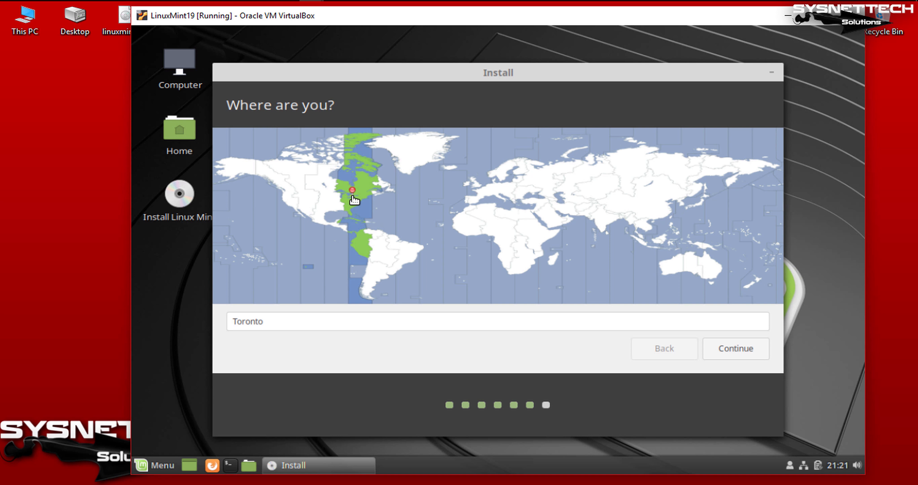
pyautogui.click(330, 202)
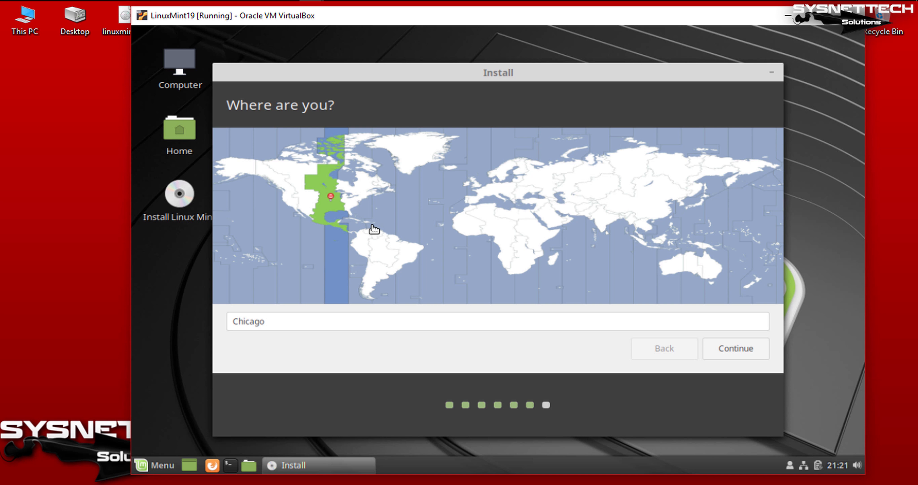
pyautogui.click(753, 352)
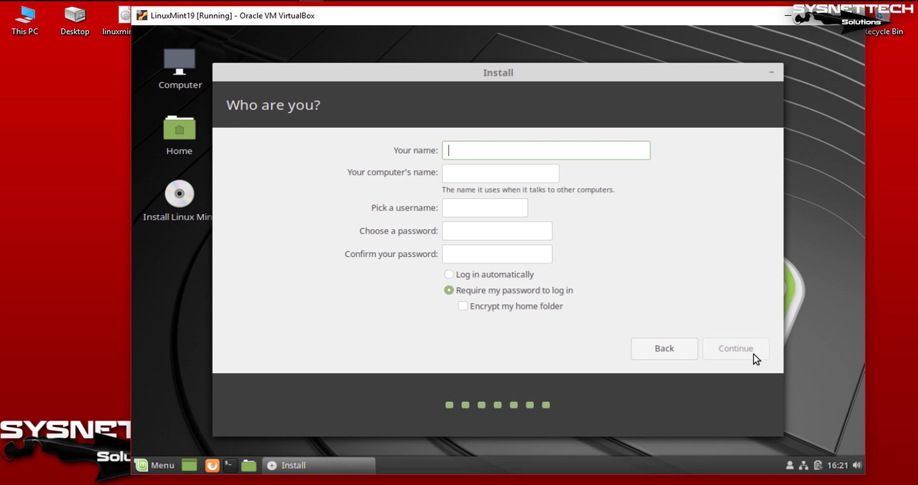
# - Enter LinuxMint19 as the user's name and set the account to log in automatically
pyautogui.write('L')
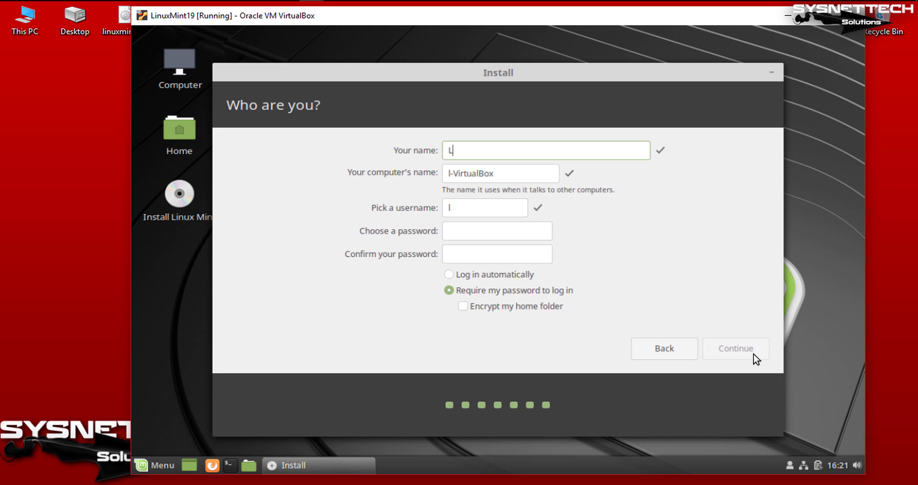
pyautogui.write('inuxMi')
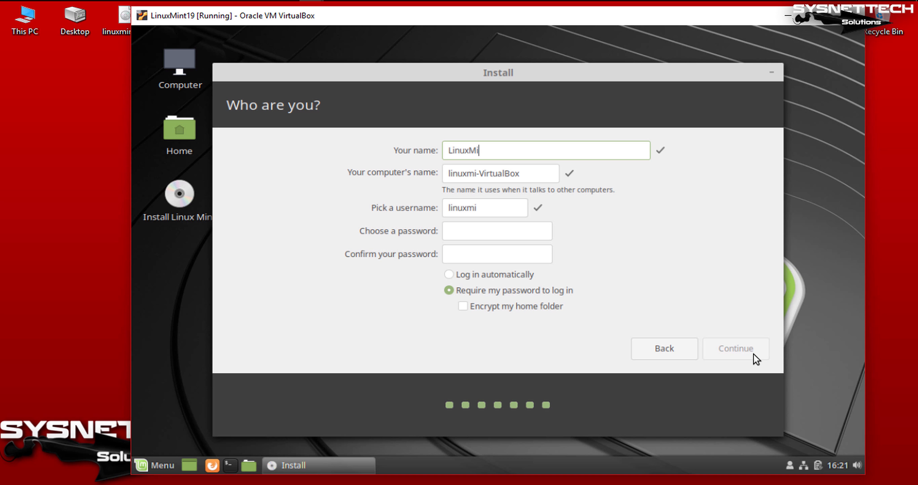
pyautogui.write('nt19')
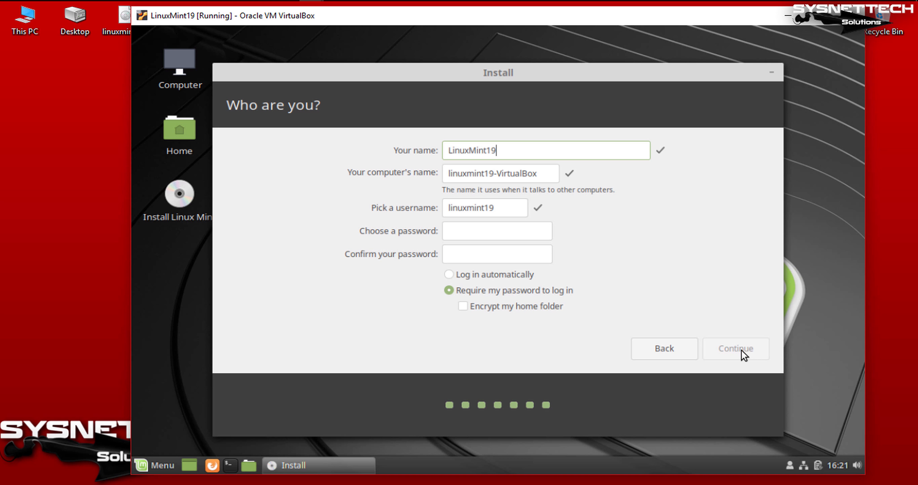
pyautogui.click(499, 274)
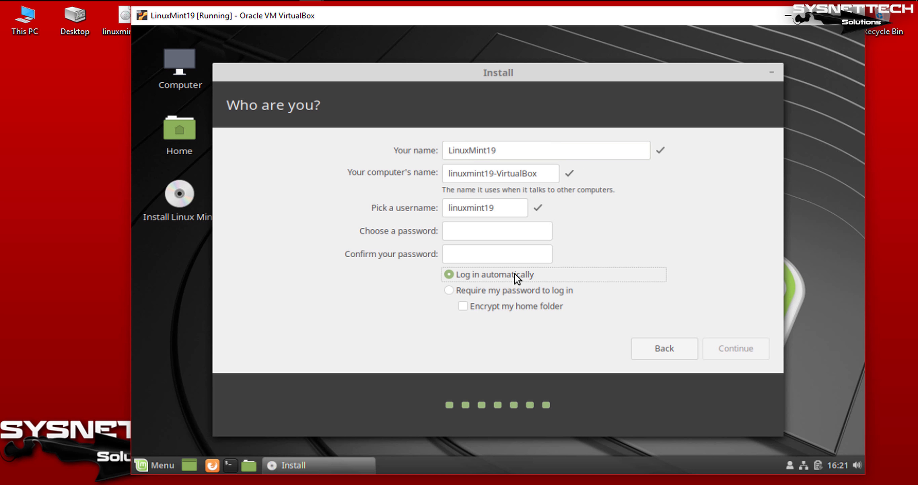
# - Enter and confirm the account password, and begin copying the system files
pyautogui.click(516, 232)
pyautogui.write('******')
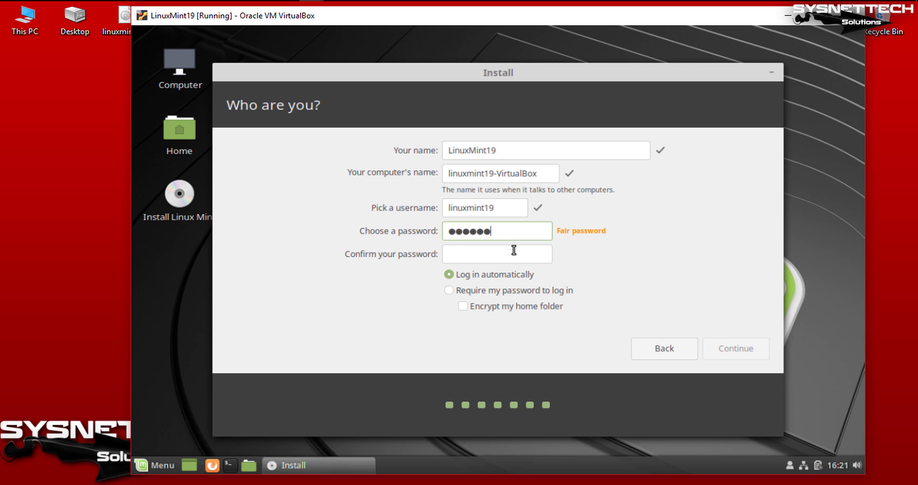
pyautogui.click(513, 250)
pyautogui.write('******')
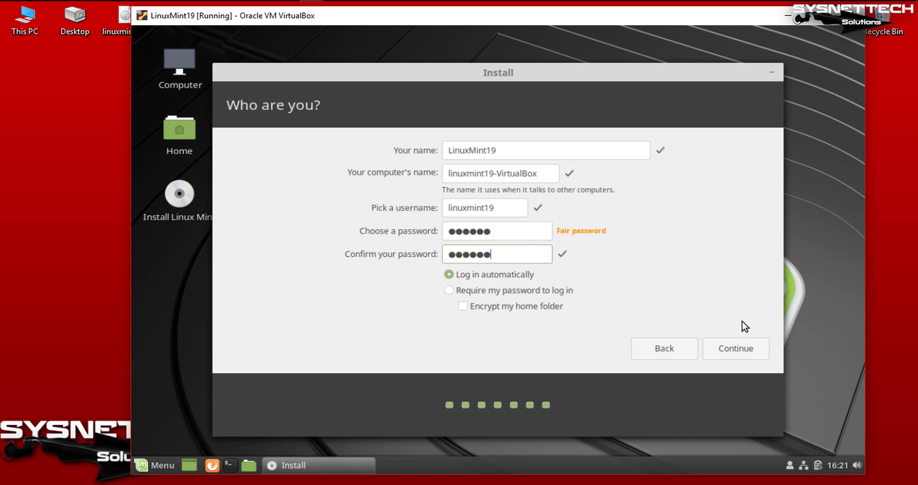
pyautogui.click(743, 347)
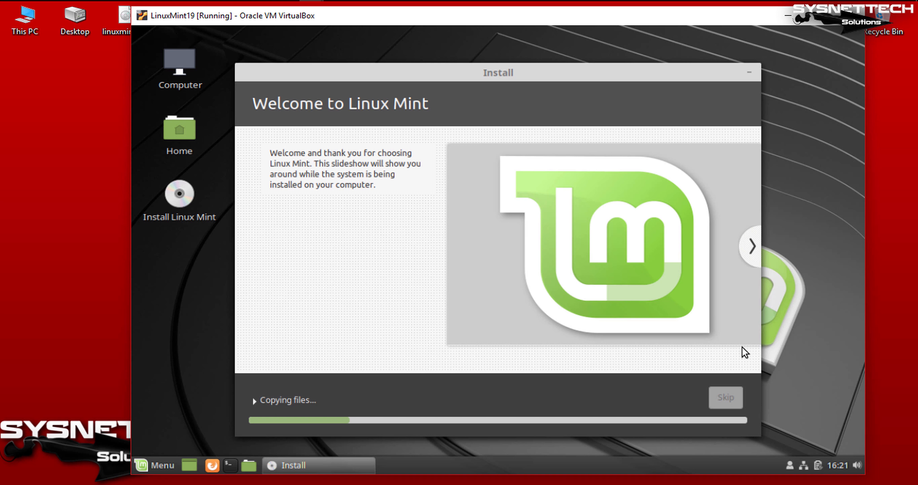
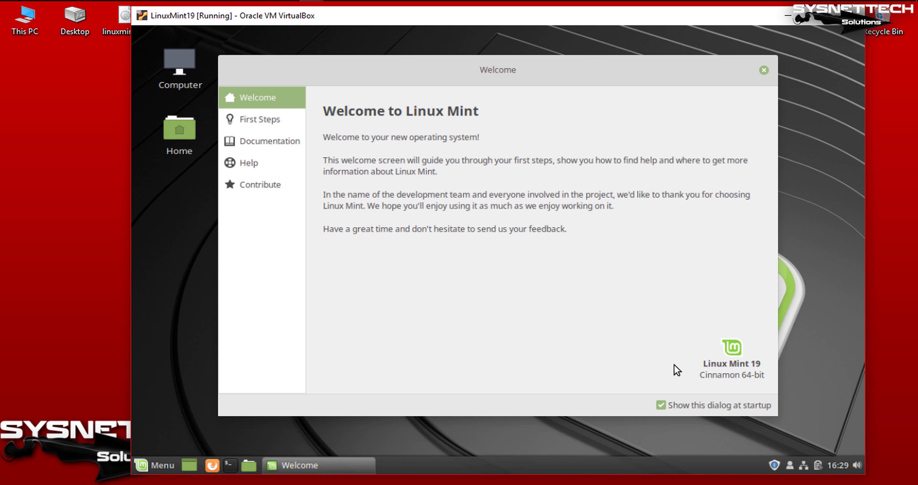
# - Disable showing the Welcome dialog at startup in the newly installed system and close the dialog
pyautogui.click(662, 405)
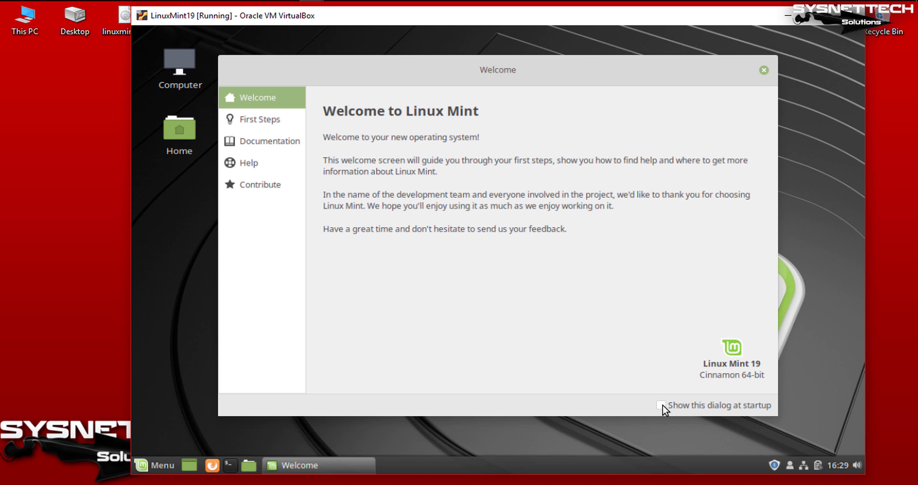
pyautogui.click(762, 69)
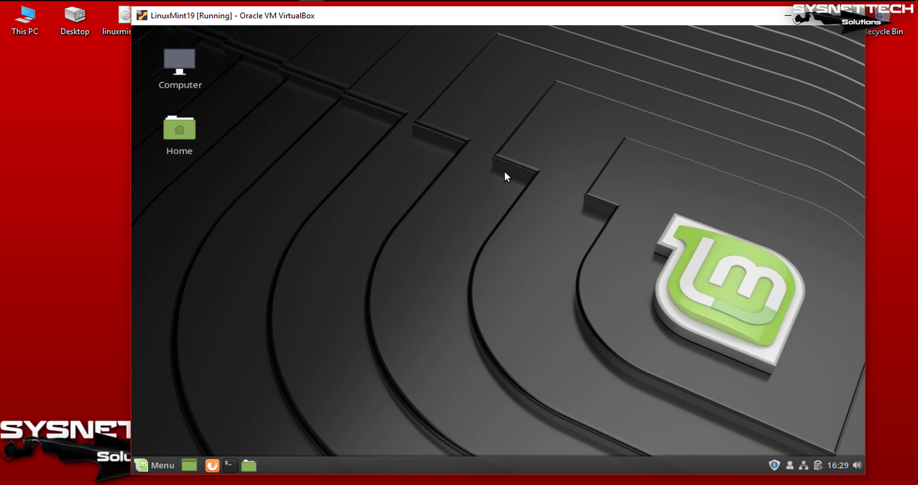
# - Switch the display out of scaled mode, move the virtual machine window toward the host desktop's upper-left corner and resize it
pyautogui.hotkey('ctrl', 'c')
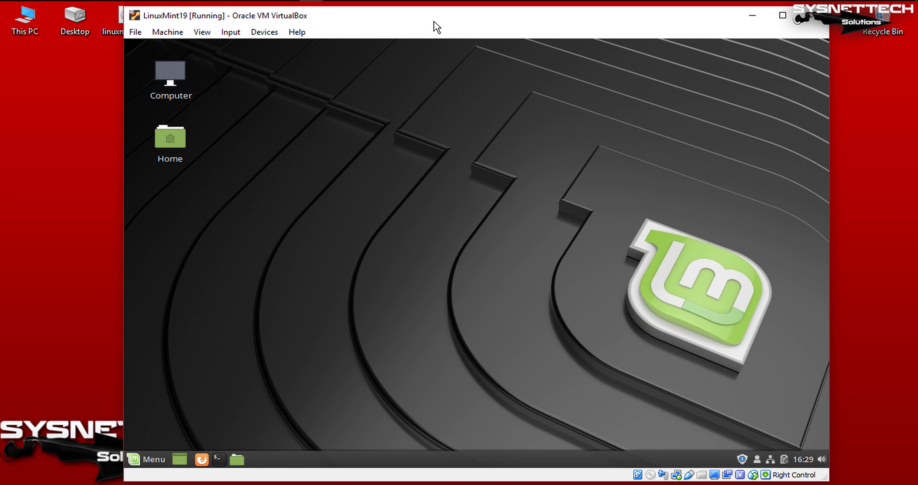
pyautogui.moveTo(434, 21); pyautogui.dragTo(404, 18)
pyautogui.moveTo(799, 476); pyautogui.dragTo(894, 479)
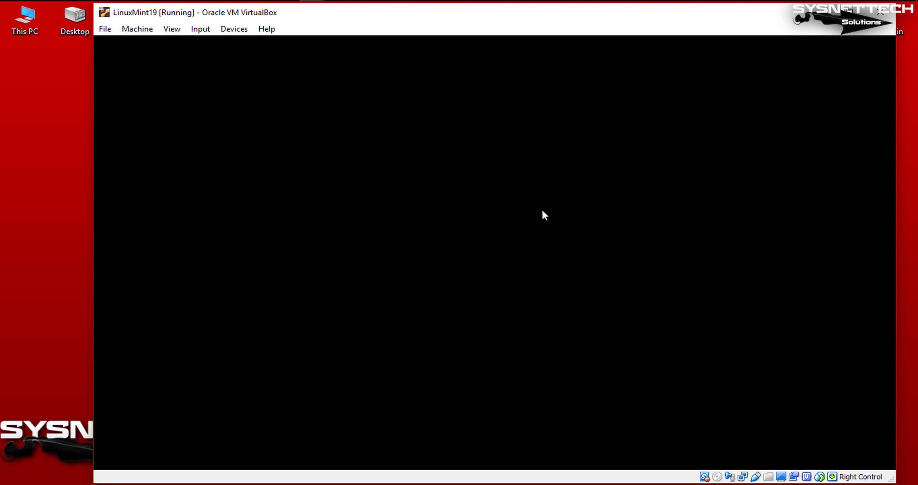
pyautogui.moveTo(894, 479); pyautogui.dragTo(769, 450)
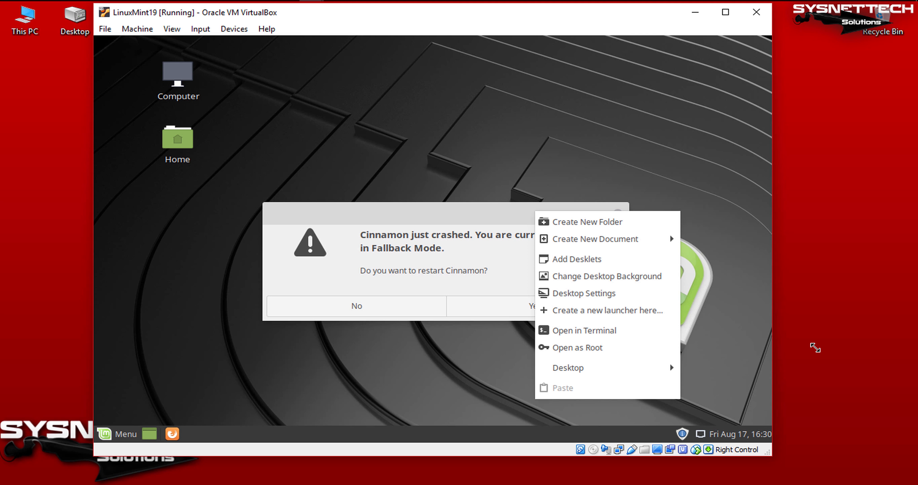
# - Close the desktop context menu, restart the crashed Cinnamon desktop and dismiss its software rendering notice
pyautogui.click(741, 290)
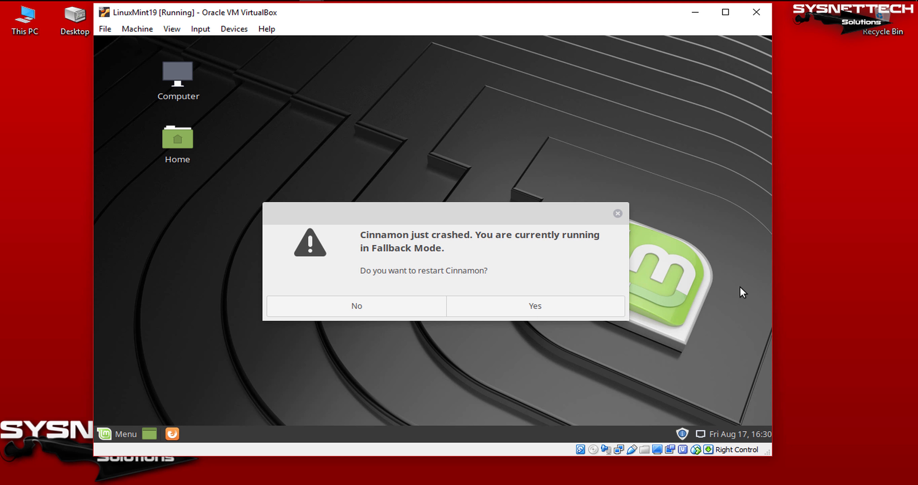
pyautogui.click(558, 307)
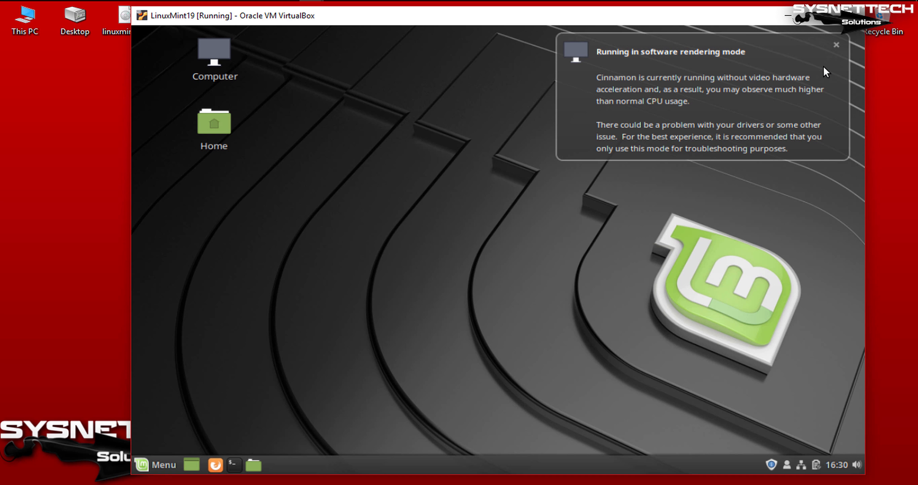
pyautogui.click(836, 45)
# - Shift the scaled virtual machine window slightly and restore its normal unscaled view
pyautogui.moveTo(574, 149); pyautogui.dragTo(350, 204)
pyautogui.moveTo(468, 23); pyautogui.dragTo(449, 22)
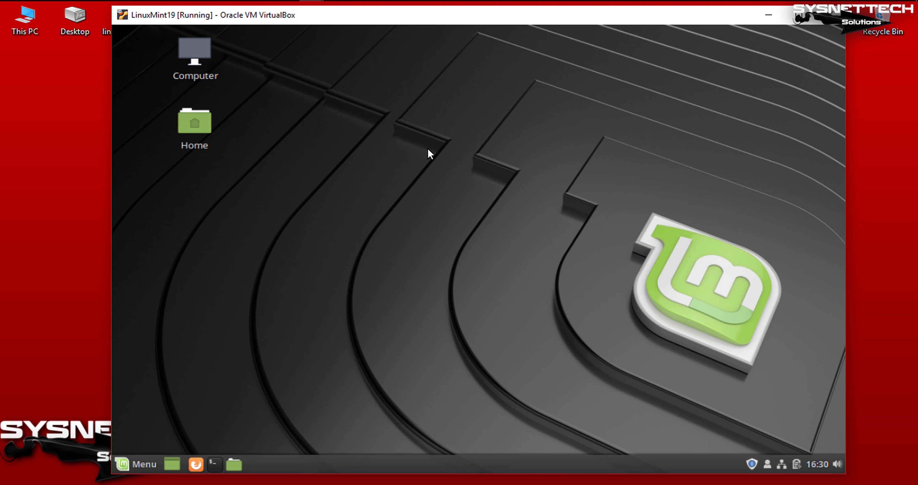
pyautogui.hotkey('ctrl', 'c')
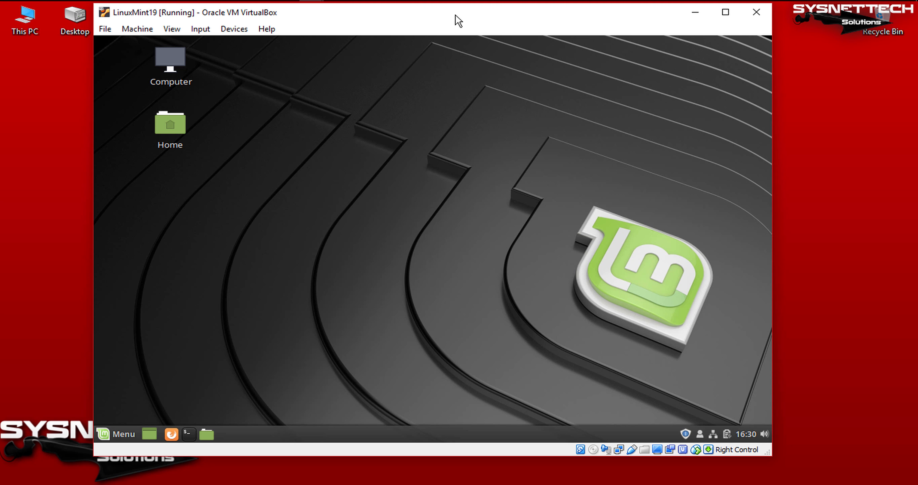
# - Insert the Guest Additions CD image, run its installer in the guest and authenticate with the account password
pyautogui.moveTo(459, 20); pyautogui.dragTo(529, 33)
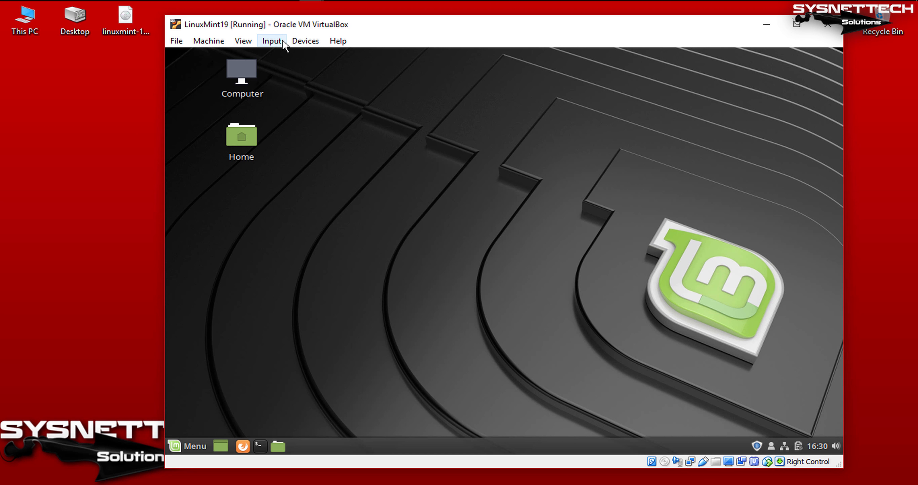
pyautogui.click(297, 40)
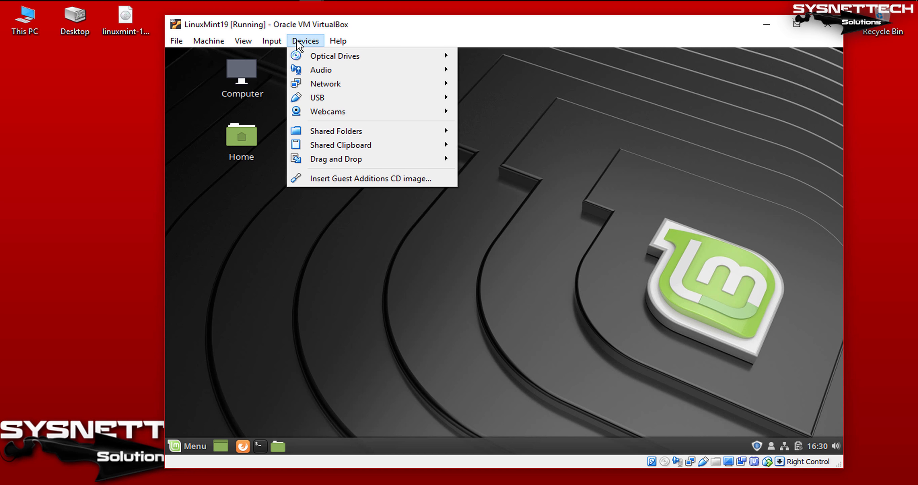
pyautogui.click(407, 178)
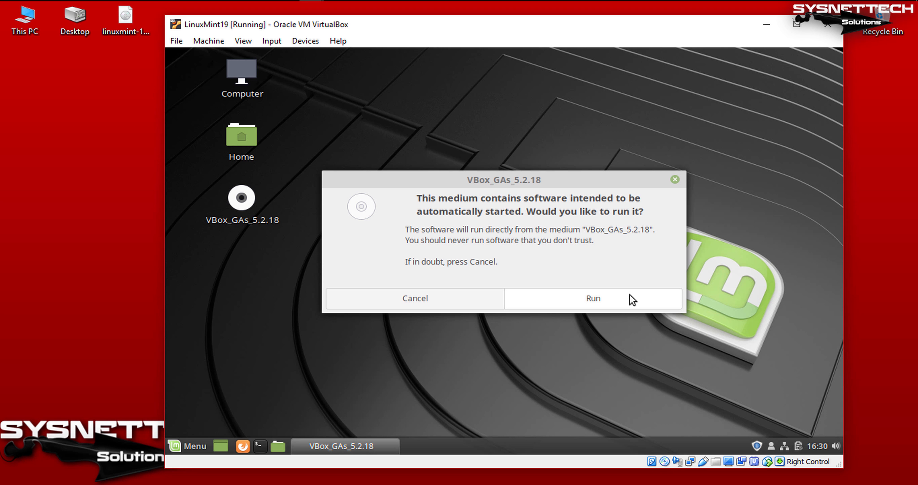
pyautogui.click(631, 300)
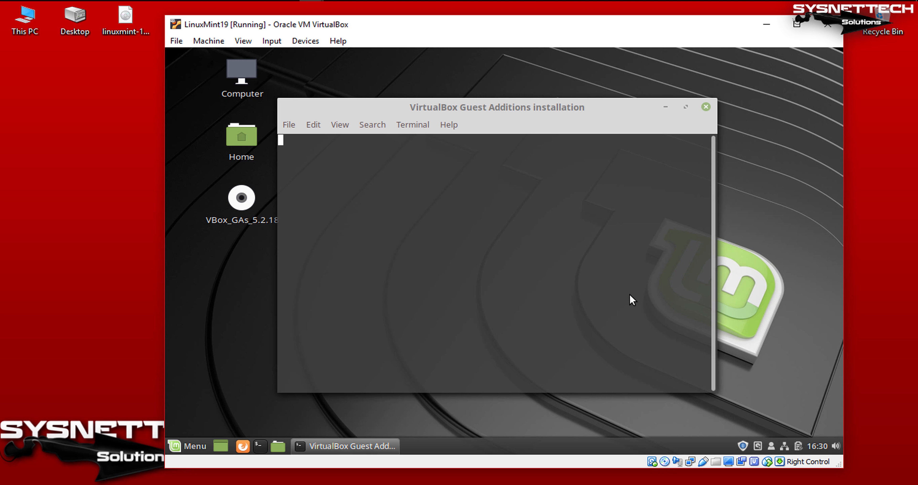
pyautogui.write('••••••')
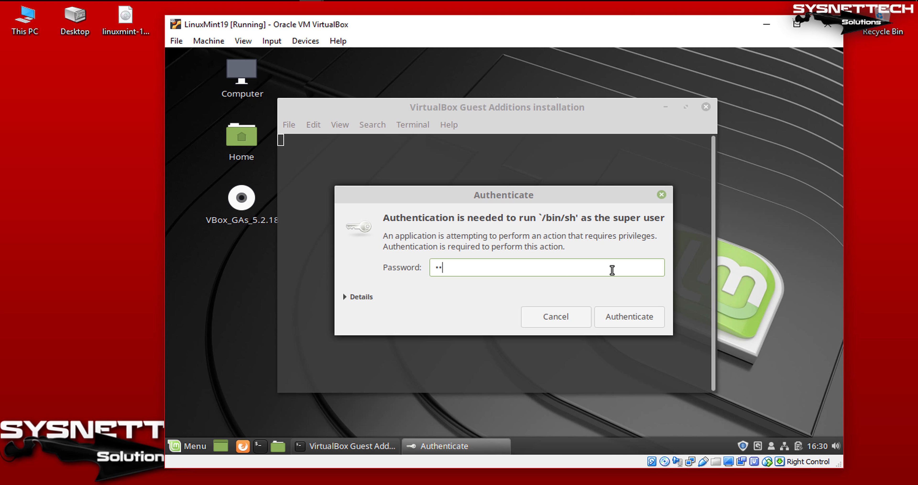
pyautogui.click(644, 314)
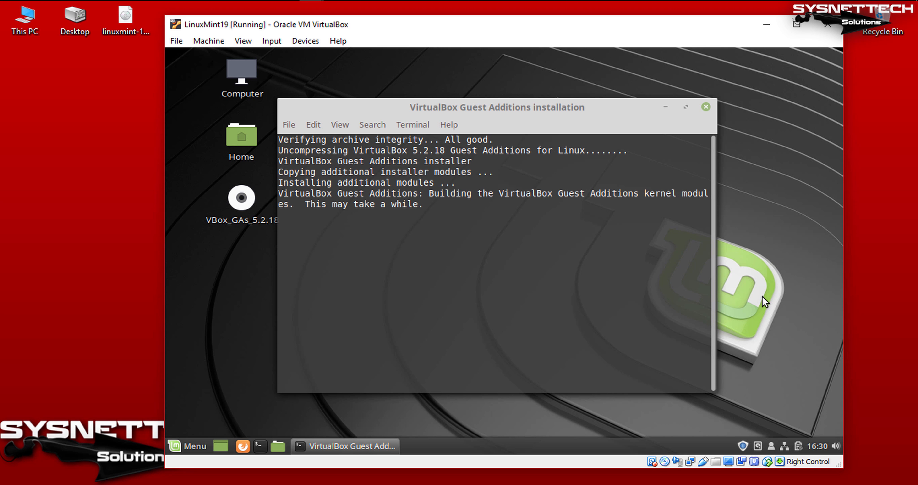
# - Let the Guest Additions installation finish and close its terminal window
pyautogui.tripleClick(410, 197)
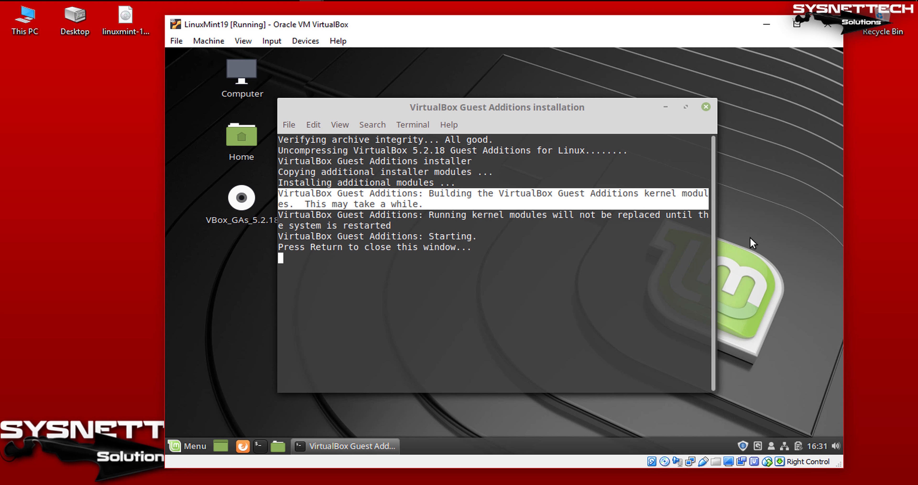
pyautogui.click(631, 260)
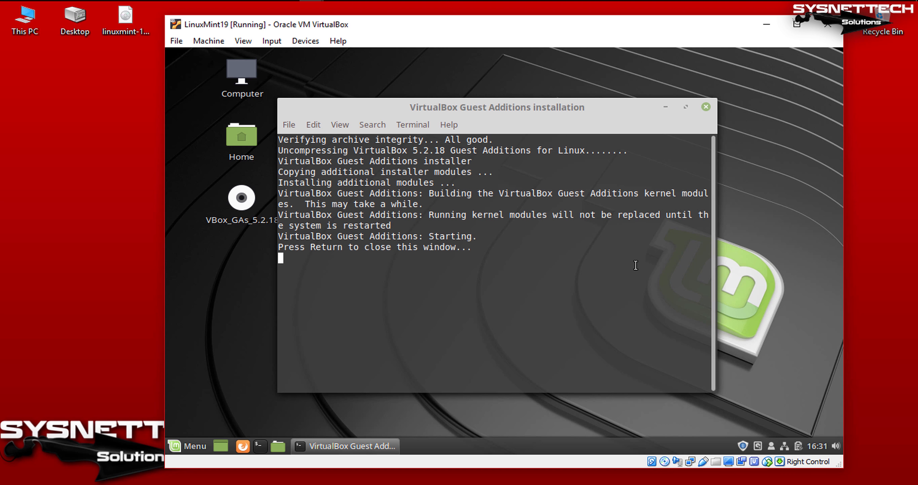
pyautogui.click(706, 106)
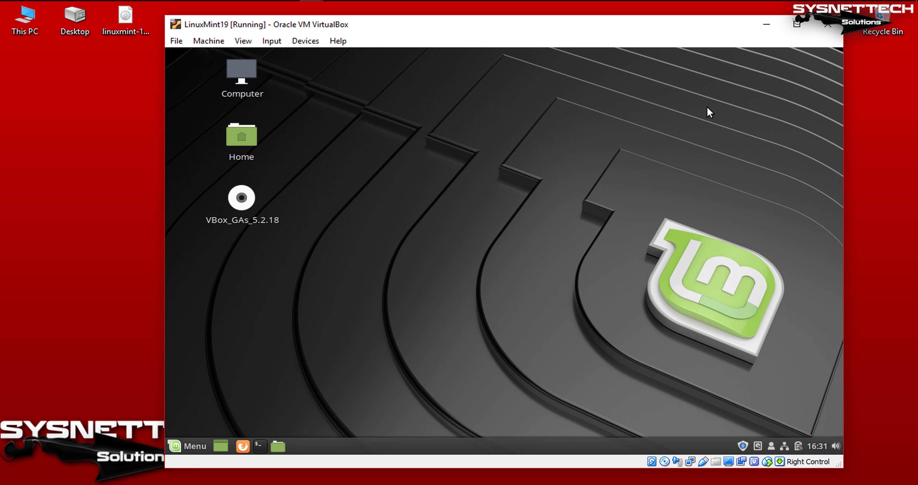
# - Set both the Shared Clipboard and Drag and Drop of the virtual machine to Bidirectional
pyautogui.click(272, 41)
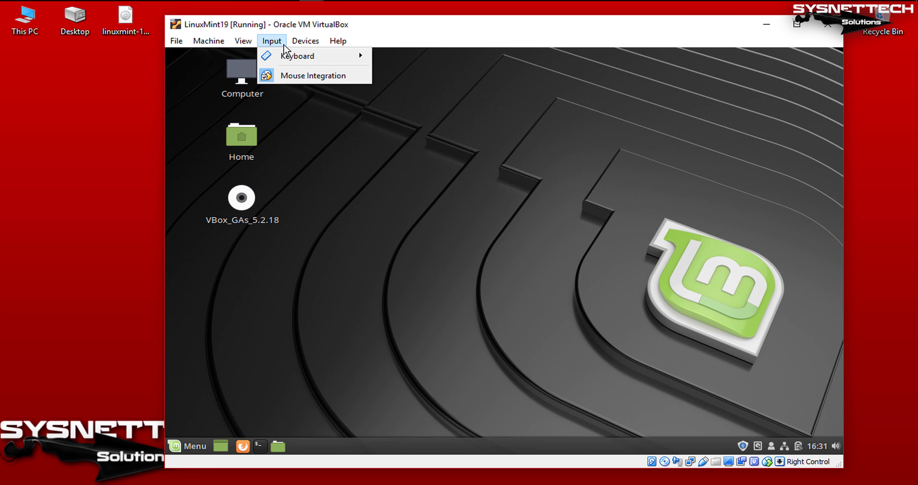
pyautogui.click(297, 41)
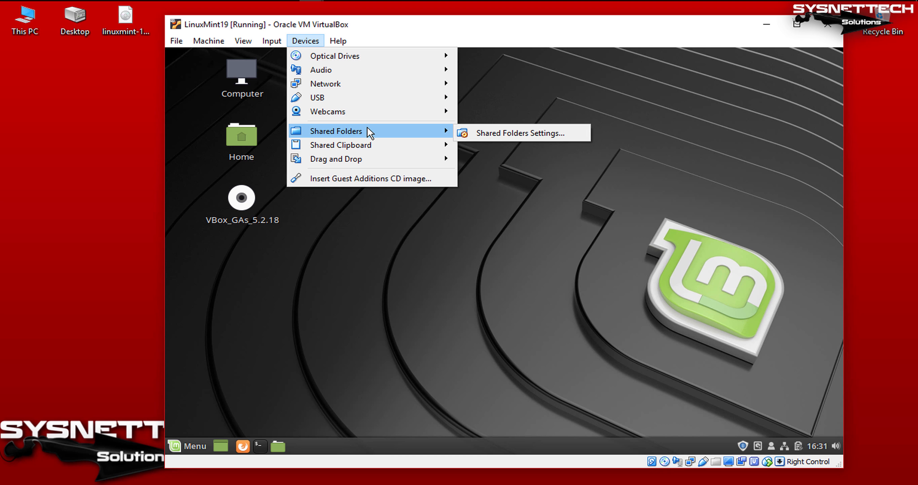
pyautogui.moveTo(377, 147)
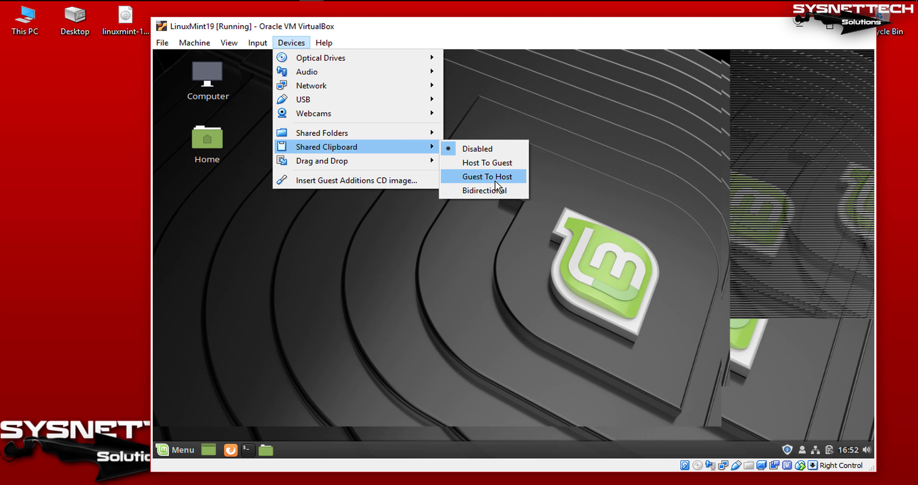
pyautogui.click(497, 191)
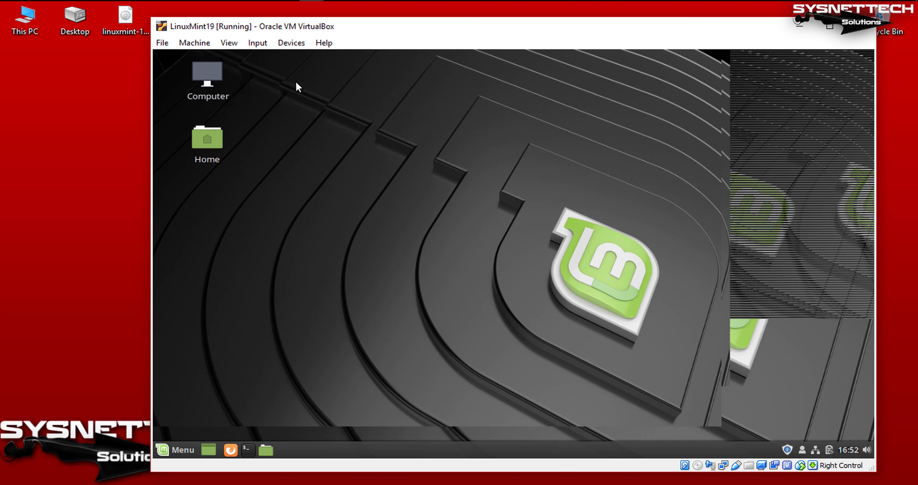
pyautogui.click(290, 42)
pyautogui.moveTo(342, 144)
pyautogui.moveTo(366, 164)
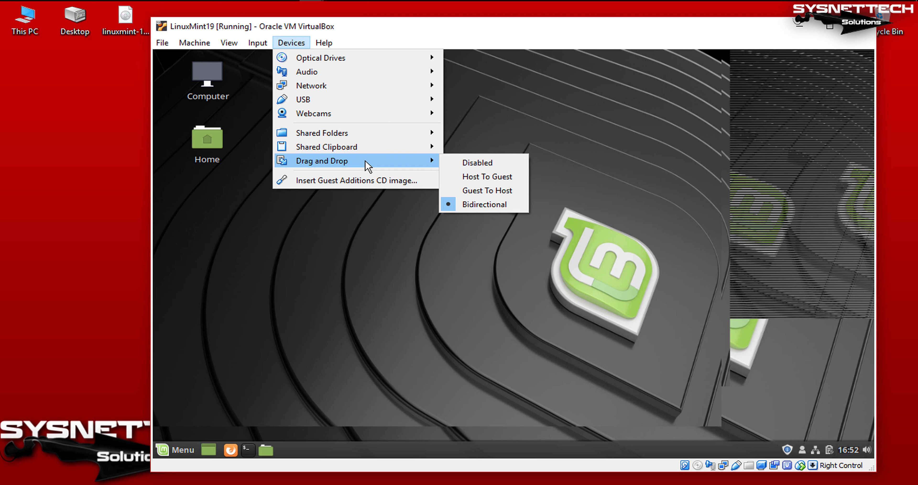
pyautogui.click(489, 209)
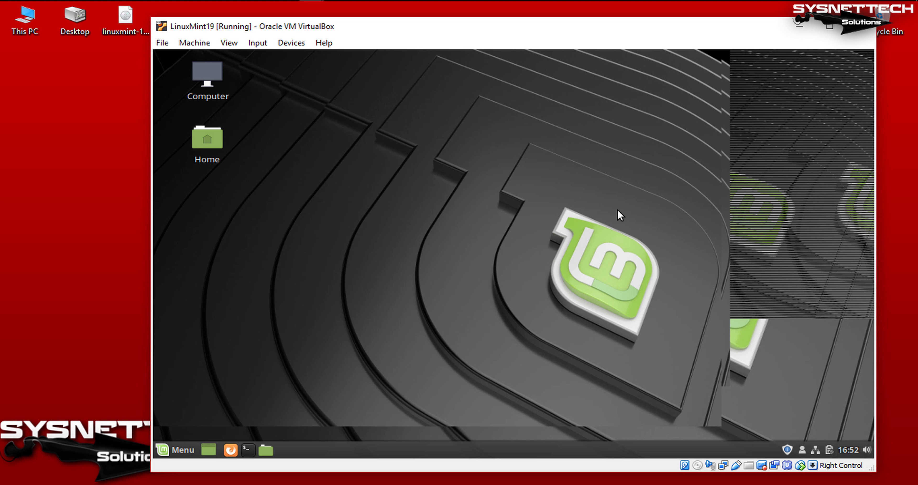
# - Create an empty document on the Linux Mint desktop, keeping its default name, and open it in the text editor
pyautogui.moveTo(469, 192); pyautogui.dragTo(313, 121)
pyautogui.rightClick(305, 121)
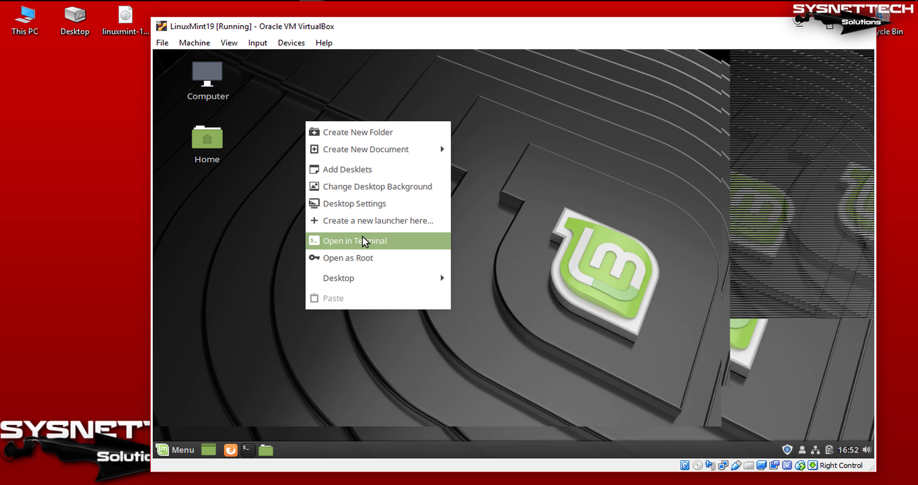
pyautogui.click(514, 167)
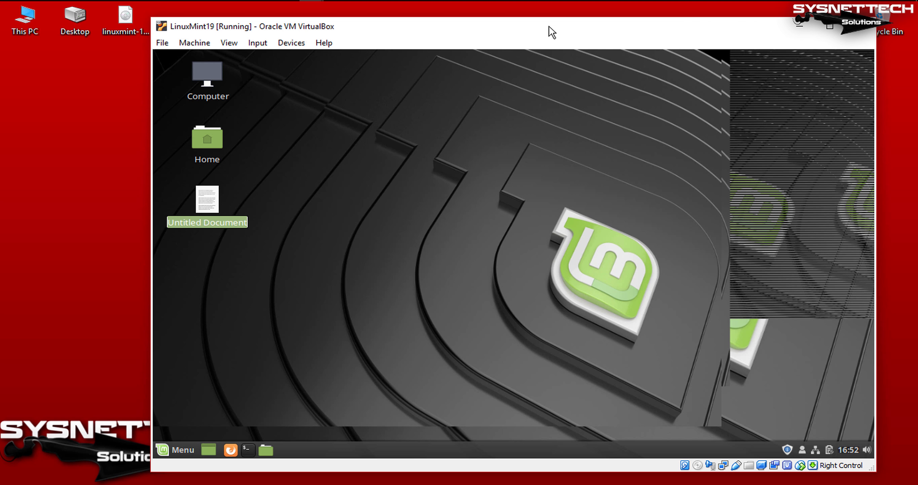
pyautogui.moveTo(548, 25); pyautogui.dragTo(592, 24)
pyautogui.doubleClick(248, 197)
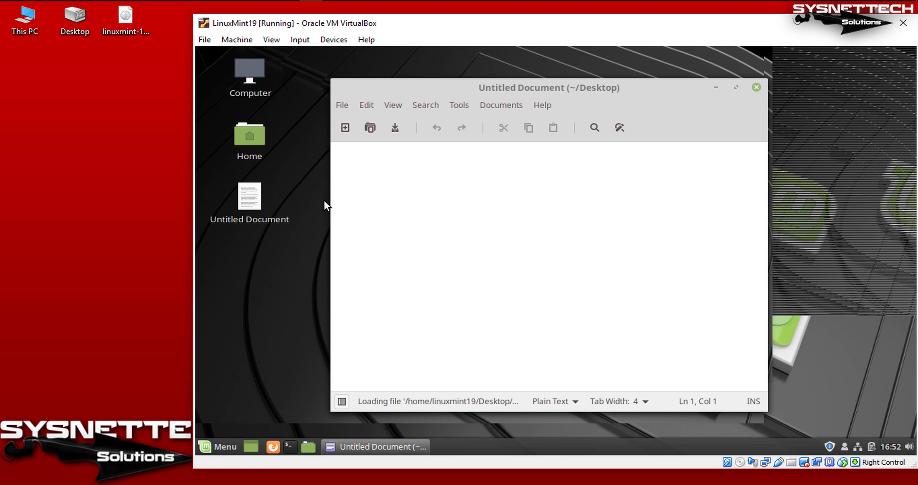
# - Copy the Linux Mint ISO's file name from the host desktop without its extension and paste it into the guest document
pyautogui.click(128, 25)
pyautogui.press('F2')
pyautogui.rightClick(122, 39)
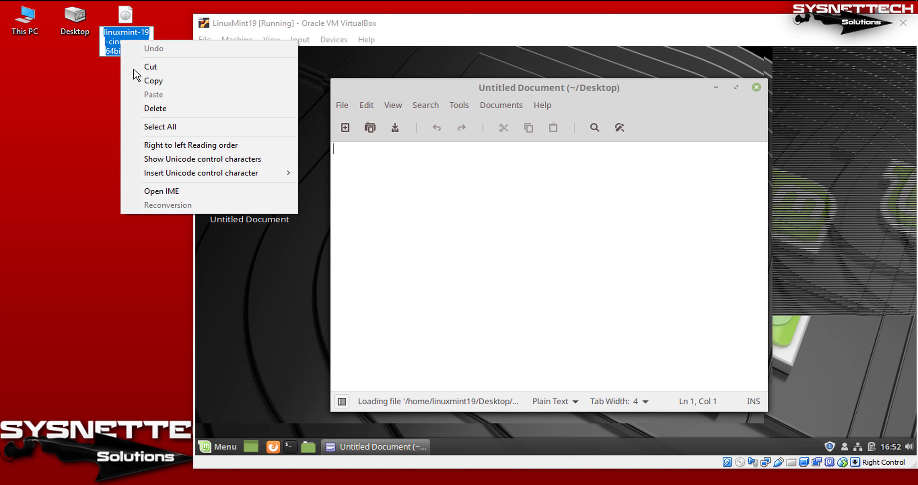
pyautogui.click(153, 82)
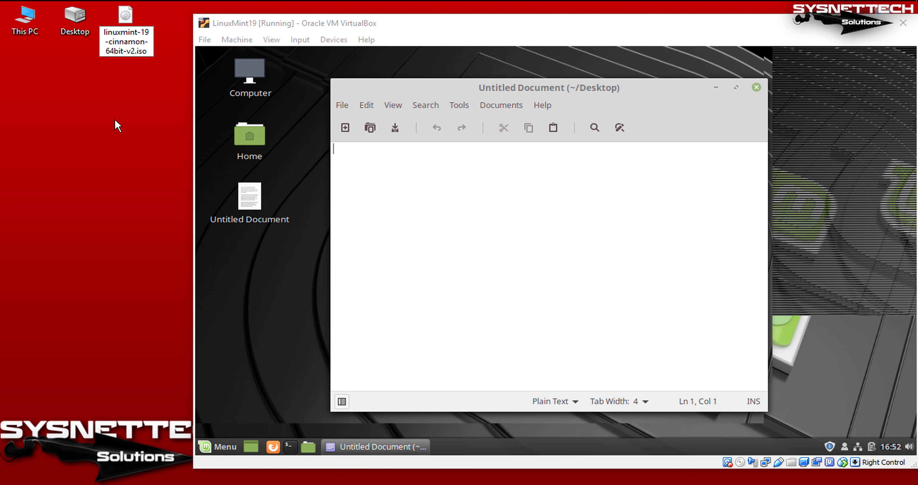
pyautogui.rightClick(452, 167)
pyautogui.click(486, 248)
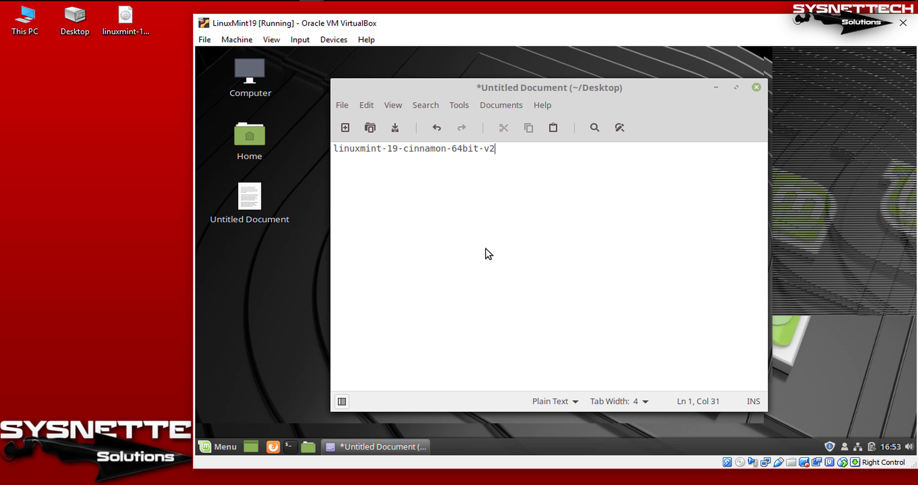
# - Paste the copied file name a second time on the third line of the document, leaving a blank line between
pyautogui.hotkey('ctrl', 'a')
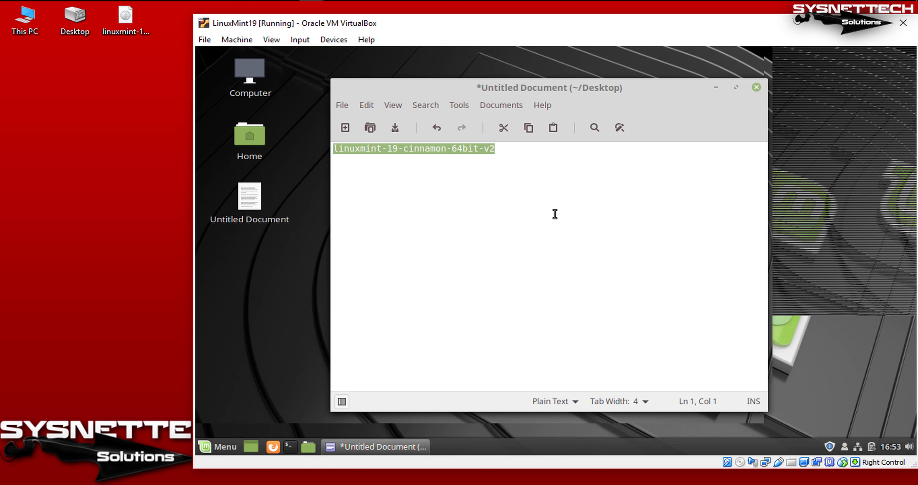
pyautogui.click(558, 208)
pyautogui.press('Return')
pyautogui.press('Return')
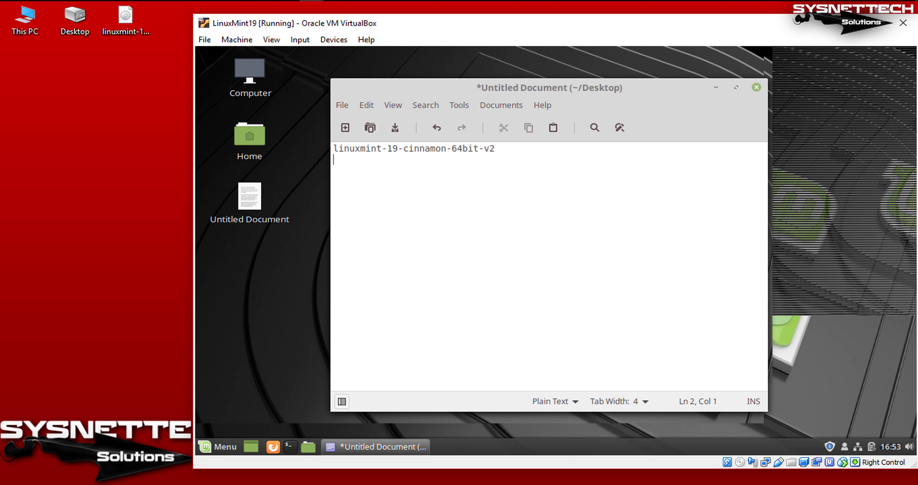
pyautogui.rightClick(430, 216)
pyautogui.click(459, 297)
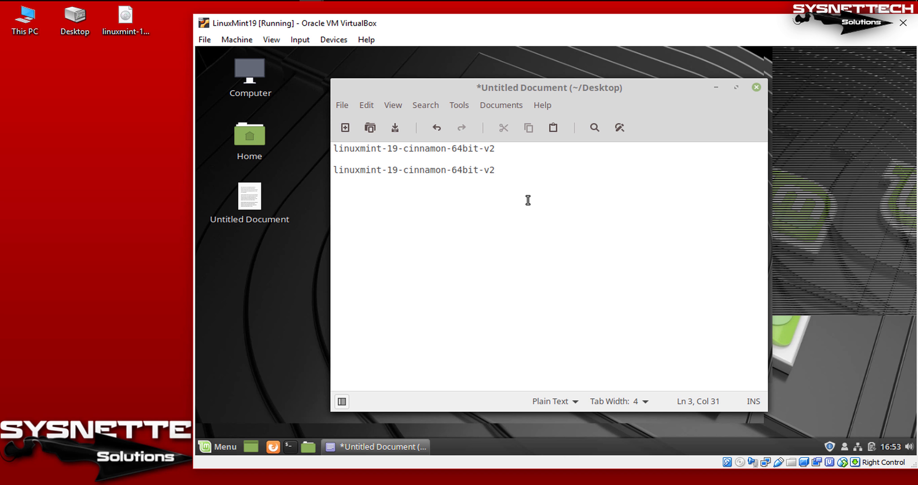
# - Append 22222 to the second file name in the document and copy that whole line
pyautogui.moveTo(513, 176); pyautogui.dragTo(334, 170)
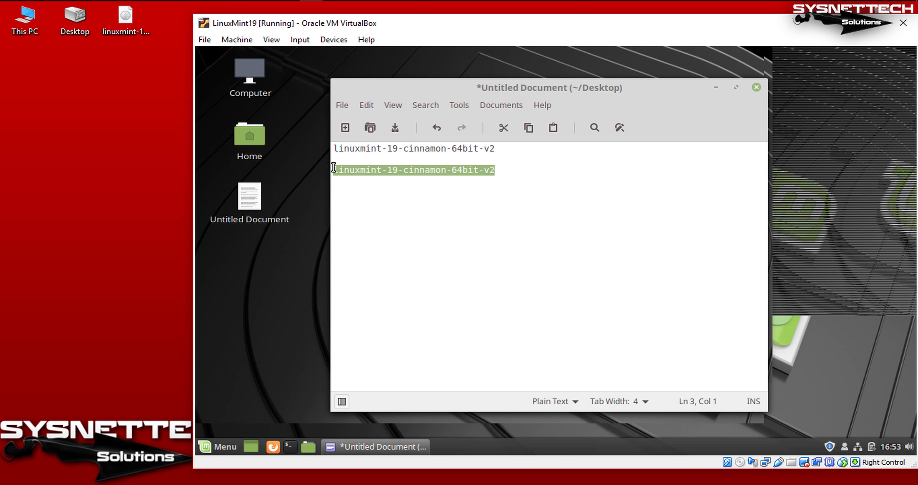
pyautogui.rightClick(353, 170)
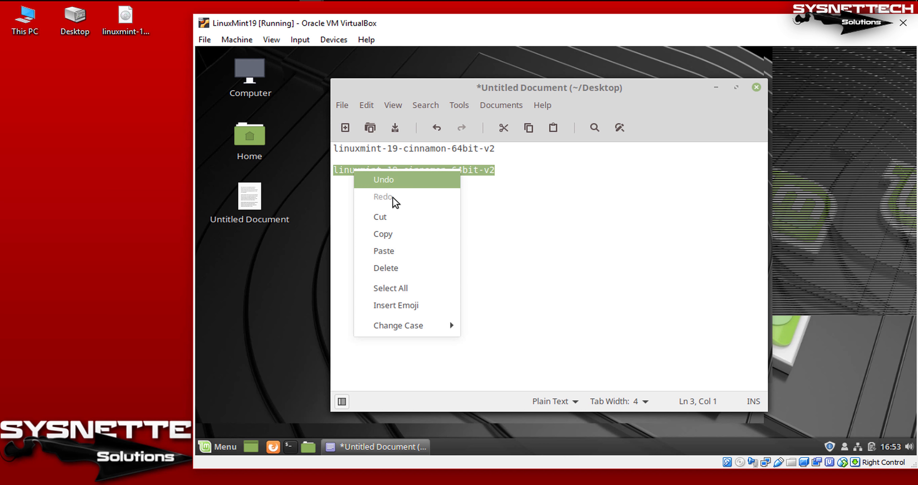
pyautogui.click(403, 231)
pyautogui.click(533, 175)
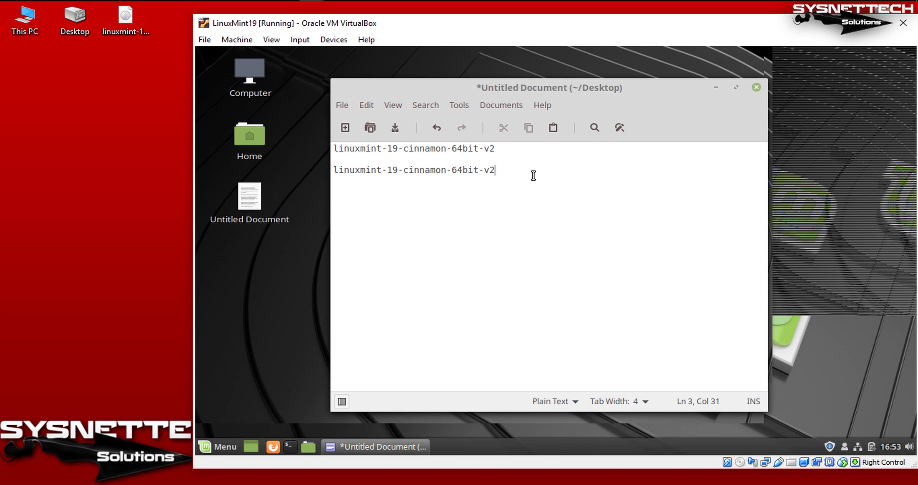
pyautogui.write('22222')
pyautogui.moveTo(490, 172); pyautogui.dragTo(359, 163)
pyautogui.click(358, 163)
pyautogui.tripleClick(359, 168)
pyautogui.rightClick(363, 174)
pyautogui.click(392, 227)
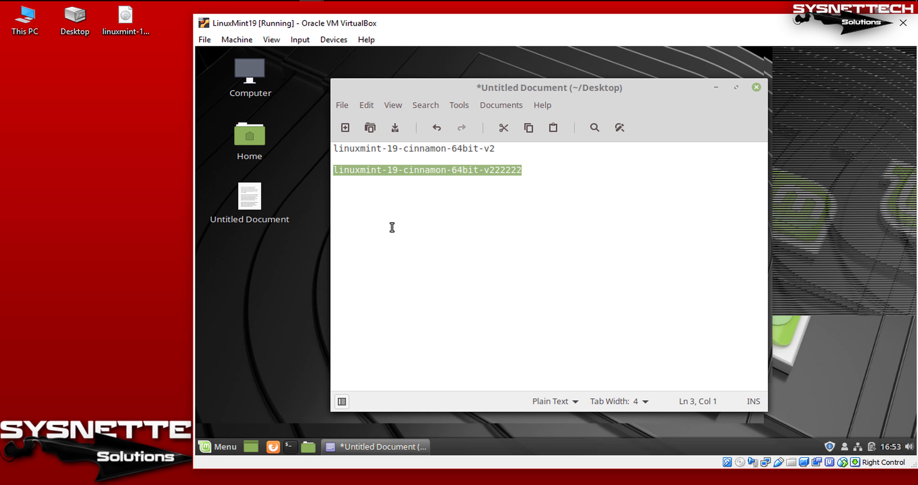
# - Create a text file on the host desktop and name it linuxmint-19-cinnamon-64bit-v222222.txt by pasting the text copied in the guest
pyautogui.rightClick(34, 107)
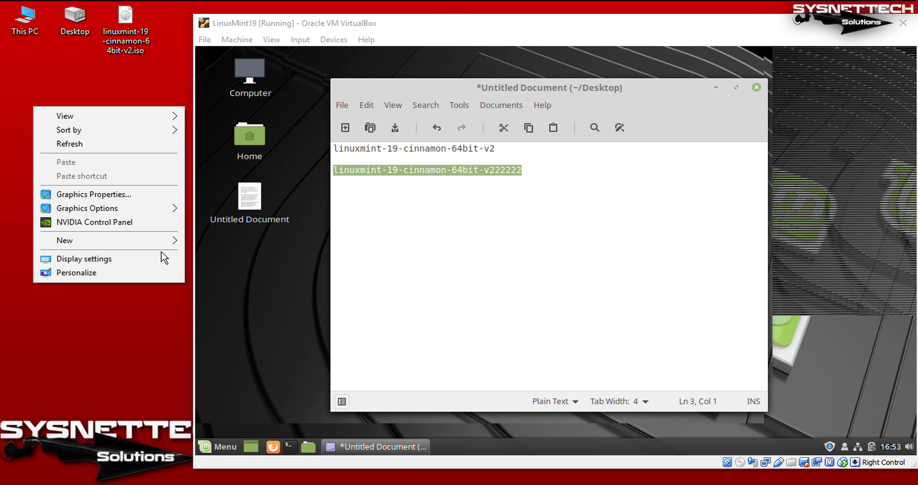
pyautogui.moveTo(164, 240)
pyautogui.click(264, 341)
pyautogui.hotkey('ctrl', 'v')
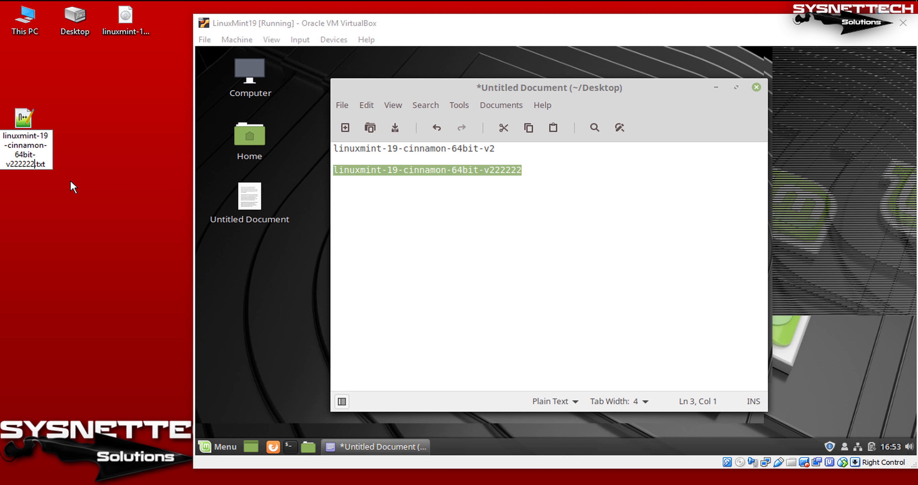
pyautogui.press('Escape')
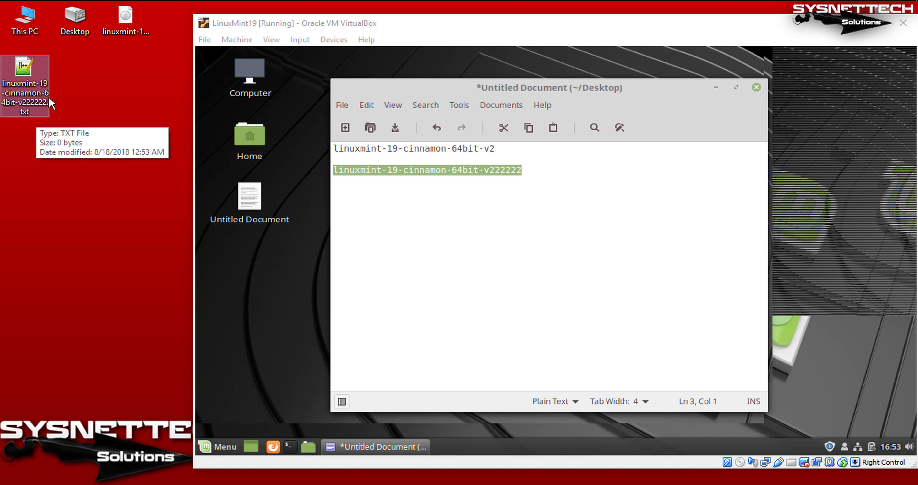
# - Close the guest's text document without saving its changes
pyautogui.click(458, 210)
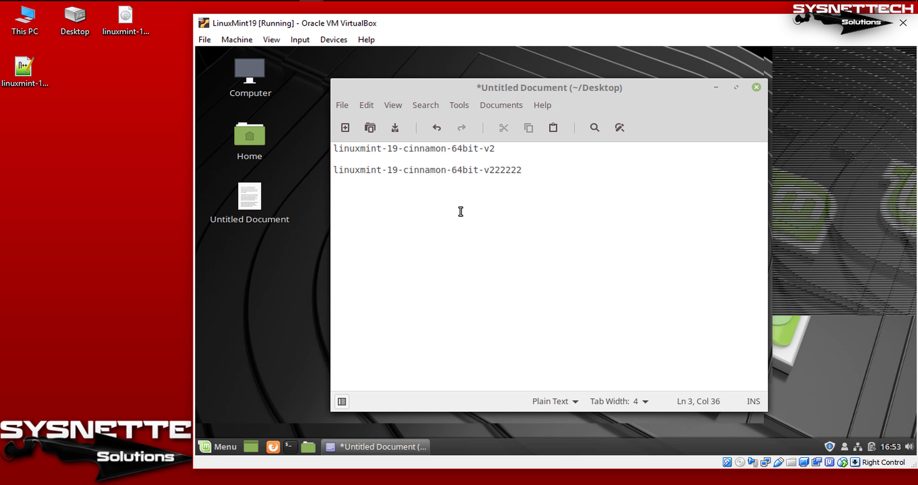
pyautogui.click(757, 88)
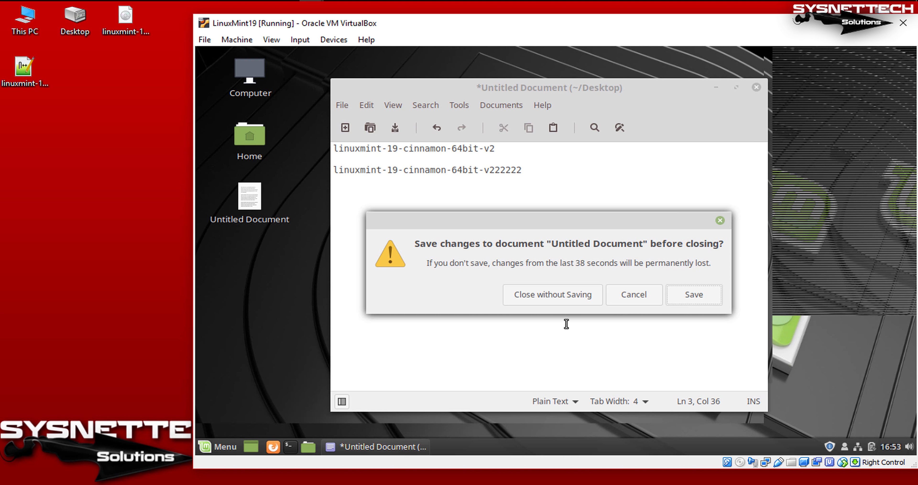
pyautogui.click(572, 296)
pyautogui.moveTo(559, 195); pyautogui.dragTo(523, 314)
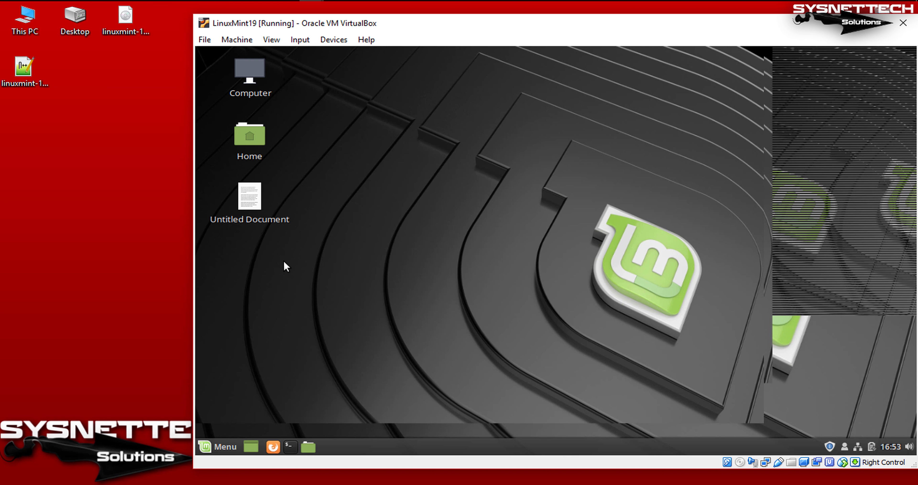
# - Try to transfer the new text file from the host desktop to the Linux Mint desktop
pyautogui.moveTo(31, 81); pyautogui.dragTo(405, 228)
pyautogui.hotkey('ctrl', 'c')
pyautogui.moveTo(350, 165); pyautogui.dragTo(352, 165)
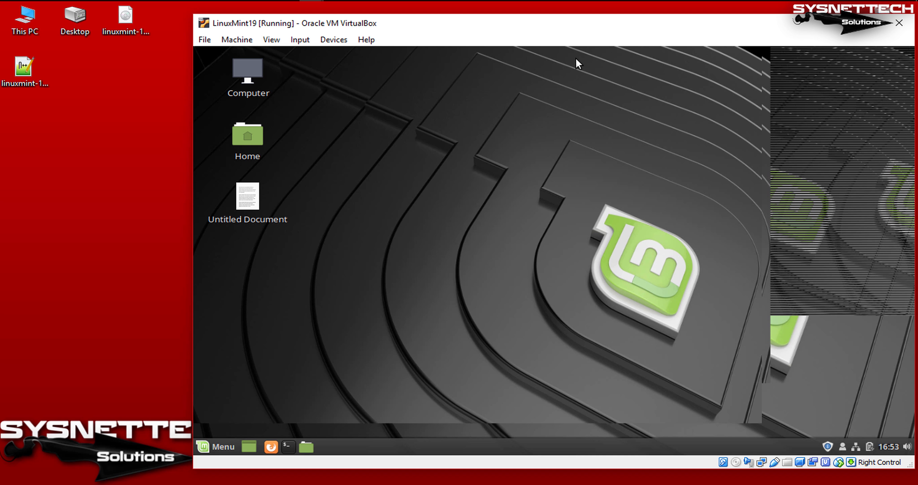
# - Reposition the virtual machine window on the host desktop and enlarge it
pyautogui.moveTo(568, 22); pyautogui.dragTo(439, 14)
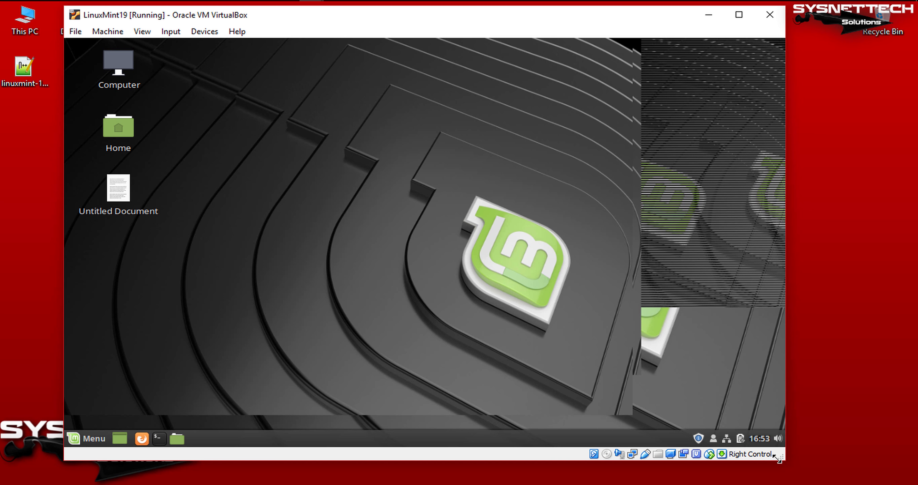
pyautogui.moveTo(778, 460); pyautogui.dragTo(904, 475)
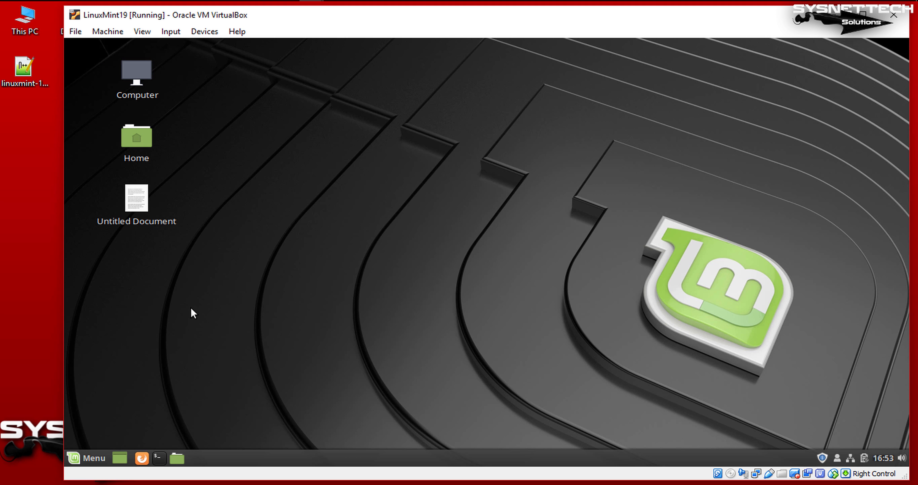
pyautogui.click(73, 458)
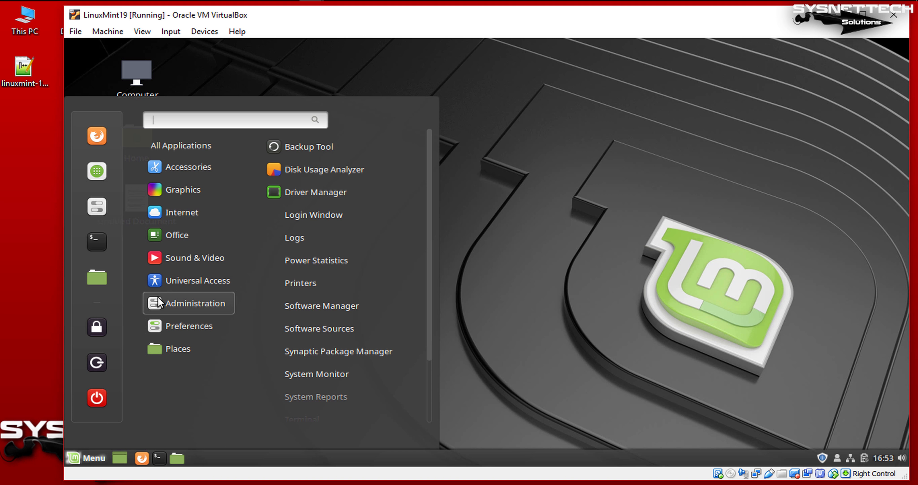
pyautogui.click(95, 277)
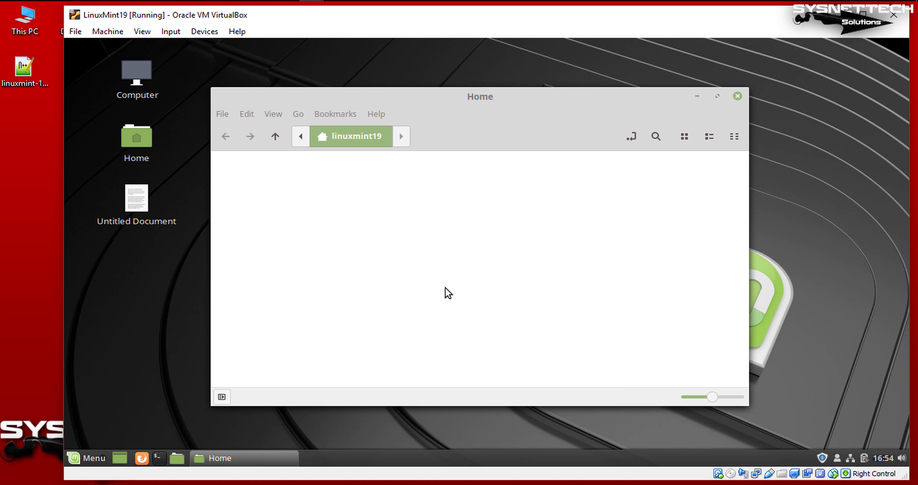
pyautogui.moveTo(568, 98); pyautogui.dragTo(594, 73)
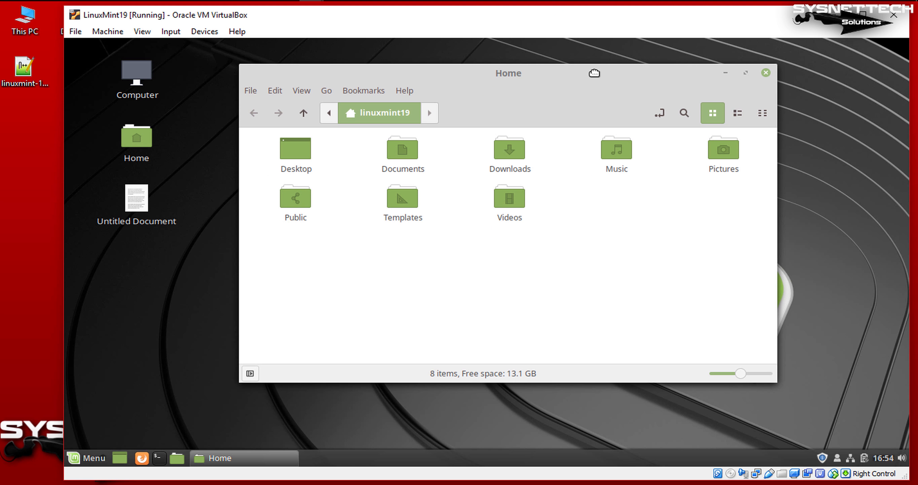
pyautogui.click(767, 74)
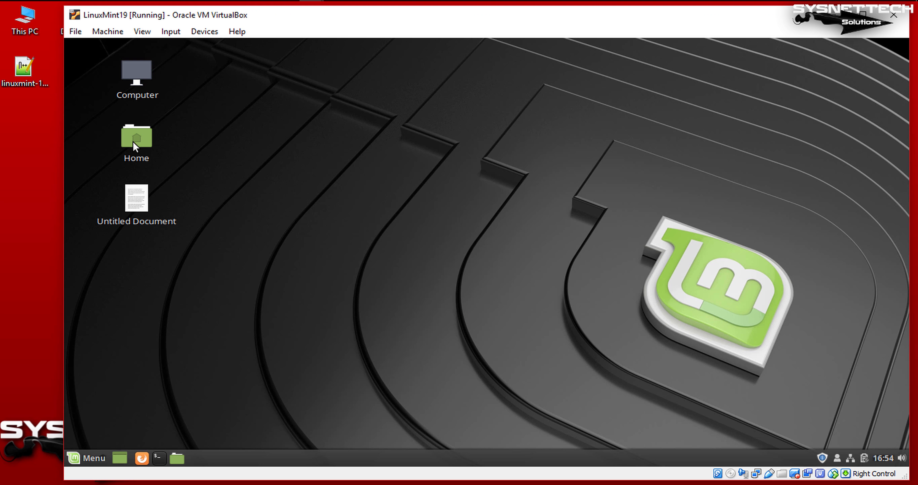
# - Locate the transferred text file in the guest under /tmp/VirtualBox Dropped Files and compare its name with the file on the host desktop
pyautogui.doubleClick(134, 146)
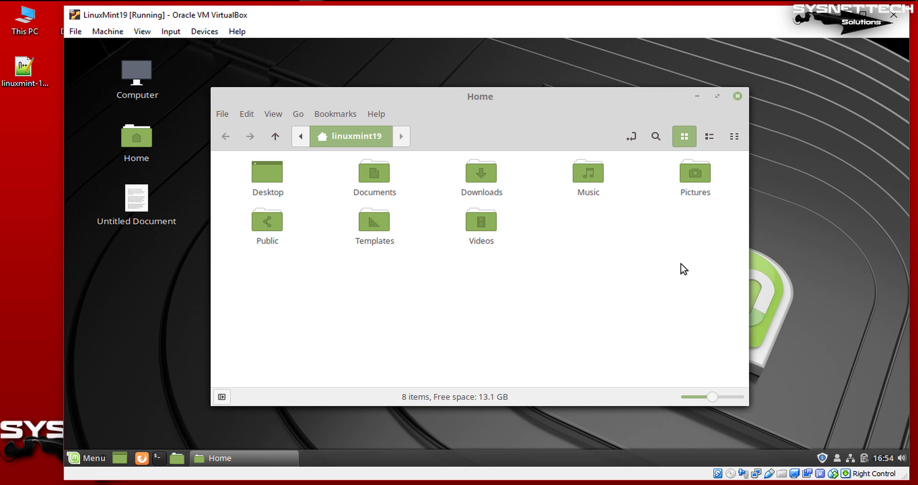
pyautogui.click(275, 137)
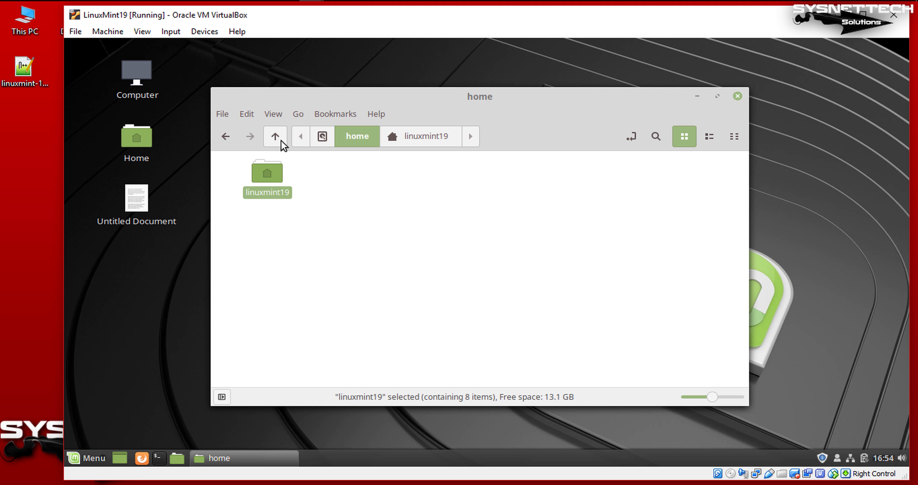
pyautogui.click(281, 141)
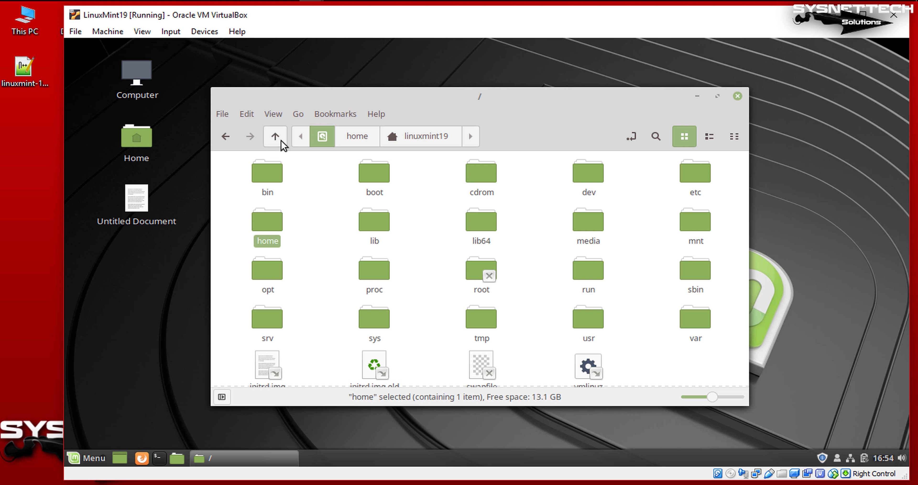
pyautogui.doubleClick(479, 325)
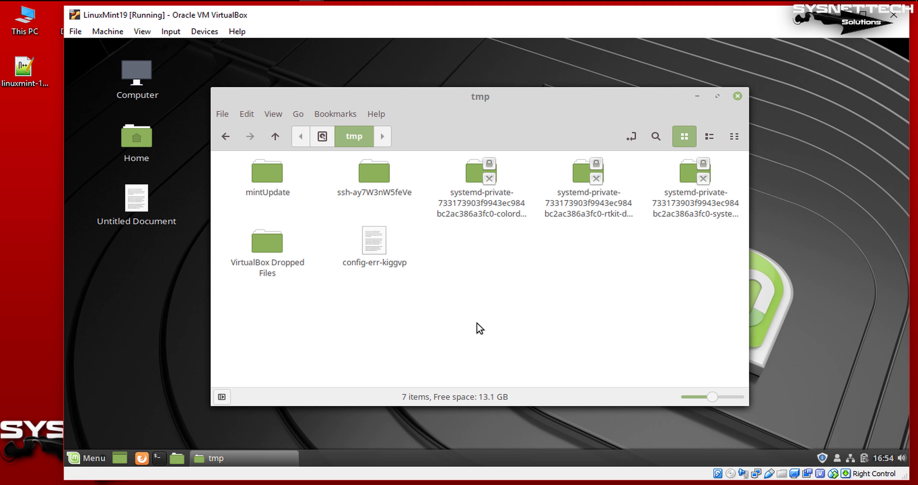
pyautogui.moveTo(314, 237); pyautogui.dragTo(208, 302)
pyautogui.doubleClick(278, 258)
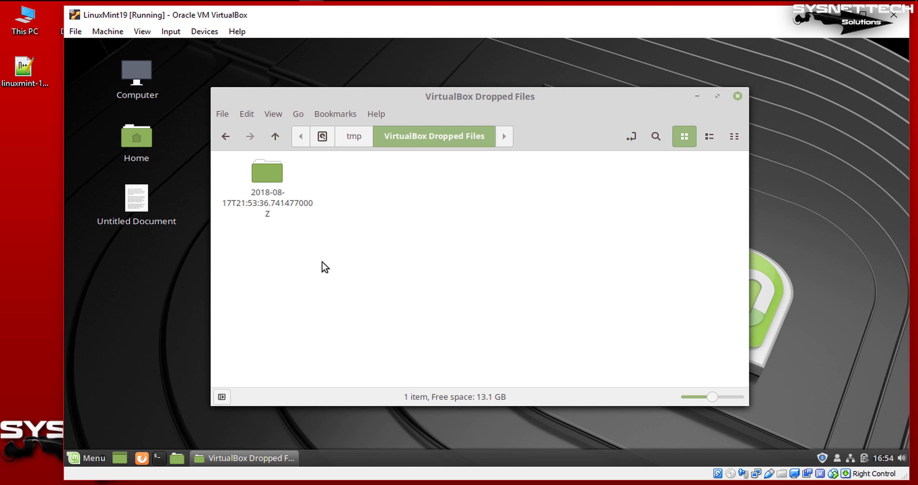
pyautogui.doubleClick(271, 184)
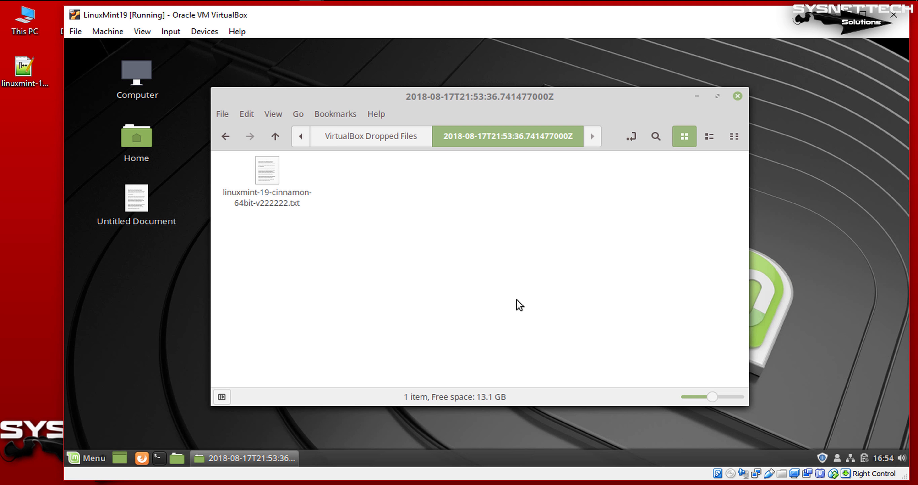
pyautogui.click(18, 72)
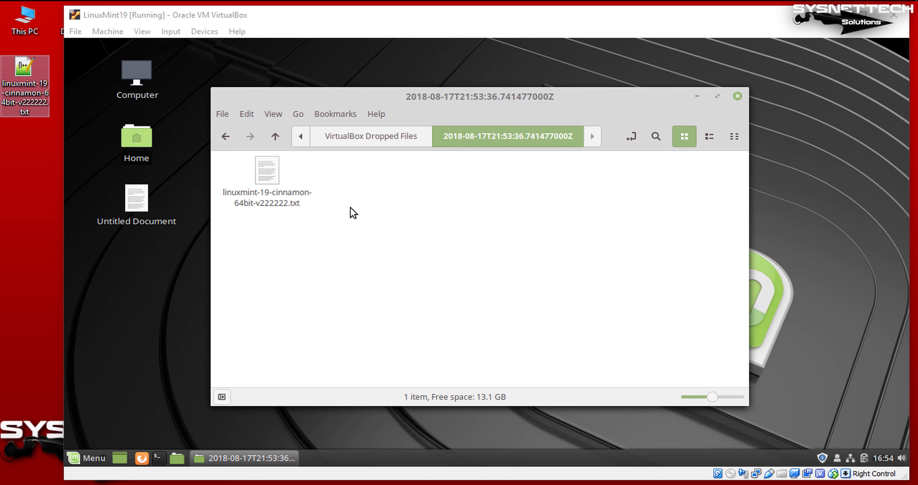
pyautogui.click(277, 188)
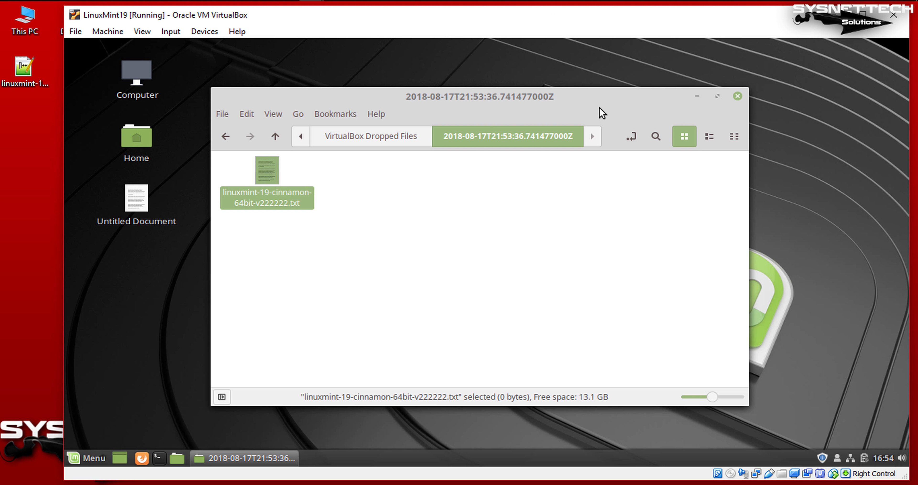
pyautogui.moveTo(599, 108); pyautogui.dragTo(717, 89)
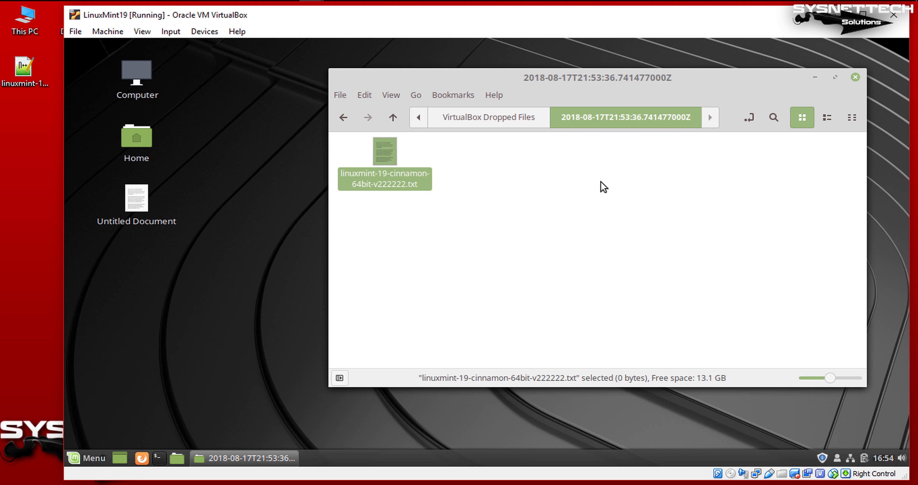
# - Open the text file on the host desktop in Notepad++, write awfegewgewgweg in it, save it and close the editor
pyautogui.rightClick(17, 85)
pyautogui.click(76, 90)
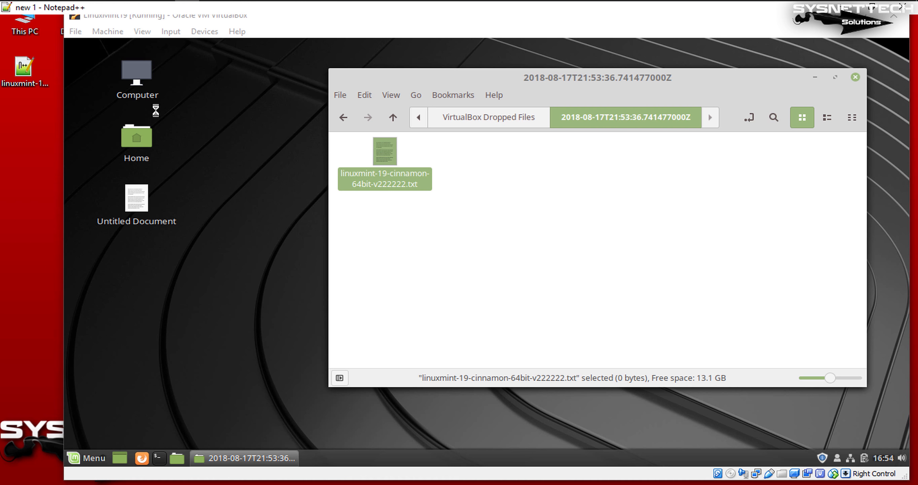
pyautogui.moveTo(370, 8); pyautogui.dragTo(401, 51)
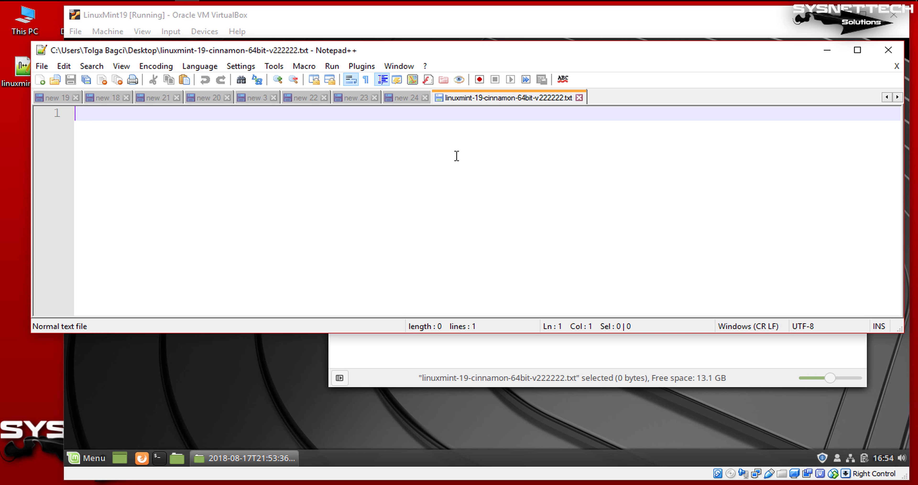
pyautogui.write('awfegewgewgweg')
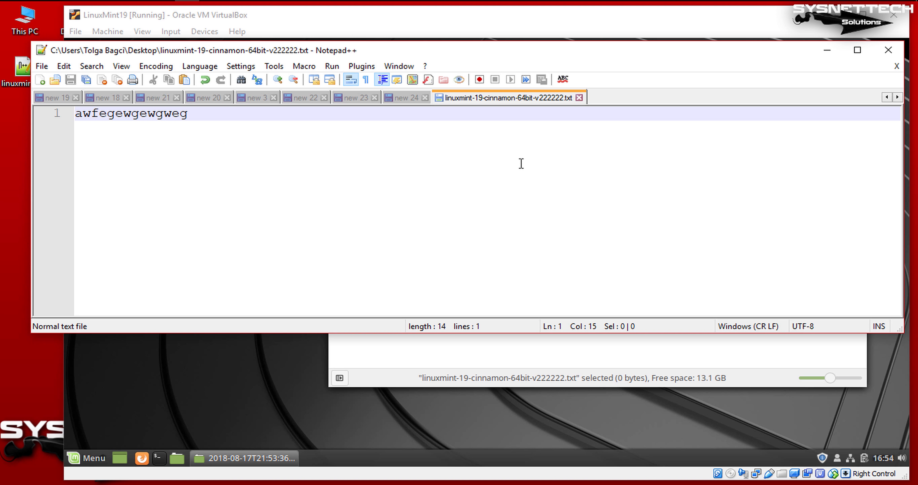
pyautogui.click(889, 50)
# - Edit the host's text file in Notepad, append adaef to its line and save it on closing
pyautogui.rightClick(26, 79)
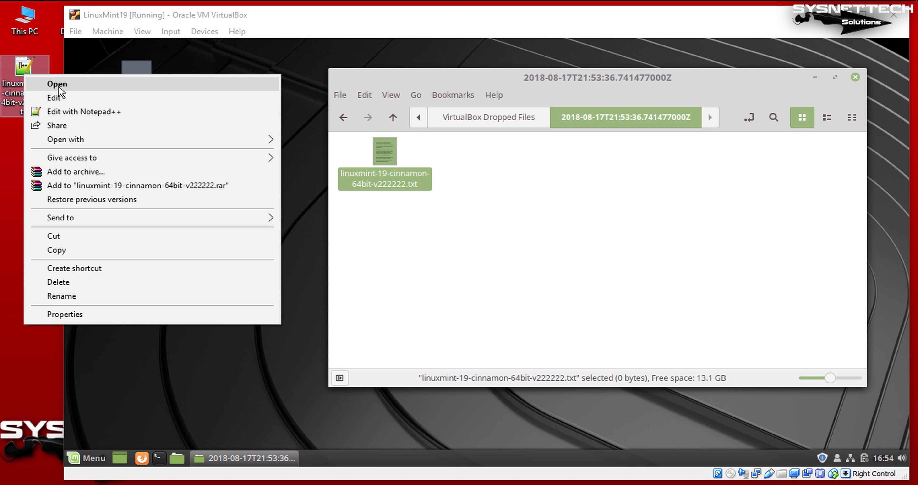
pyautogui.click(66, 97)
pyautogui.write('adaef')
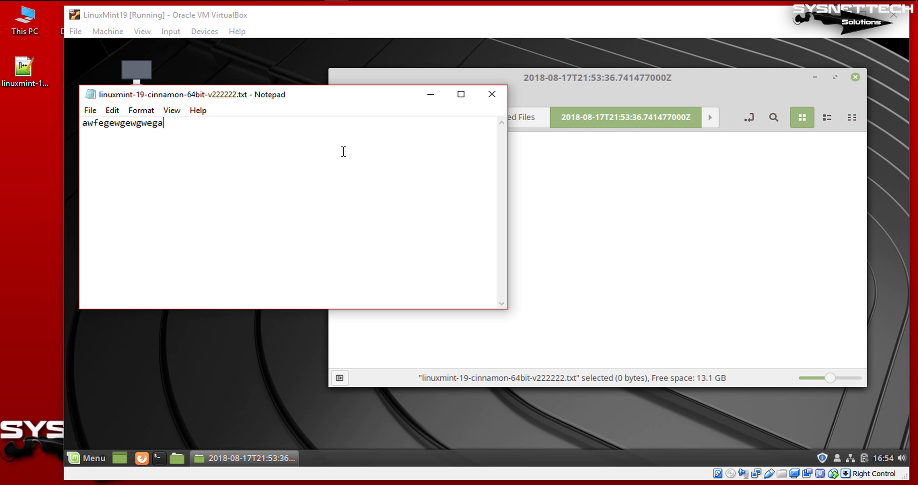
pyautogui.click(492, 94)
pyautogui.click(439, 258)
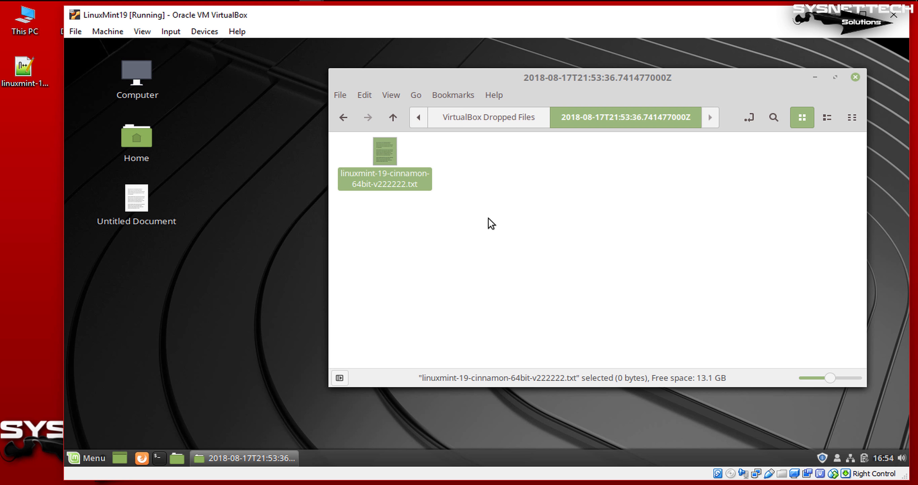
# - Return to the VirtualBox Dropped Files folder in the guest and transfer the edited text file from the host to the guest desktop again
pyautogui.click(488, 219)
pyautogui.click(393, 117)
pyautogui.click(463, 221)
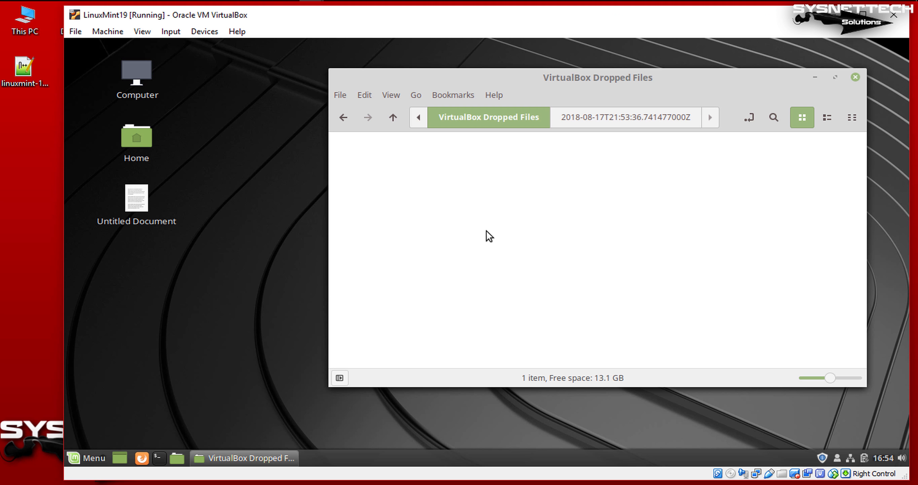
pyautogui.moveTo(18, 86); pyautogui.dragTo(120, 288)
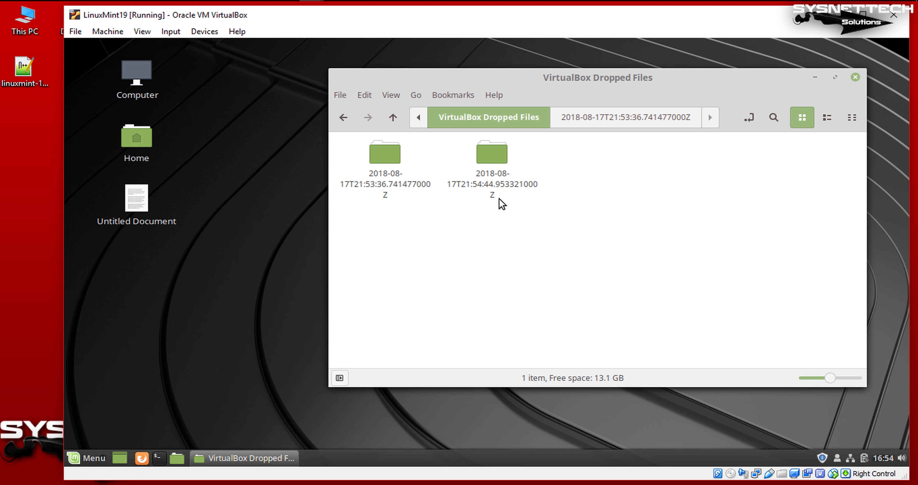
# - Open the newly transferred text file from the newer dropped-files folder, check its text, and close the editor and file manager
pyautogui.click(270, 250)
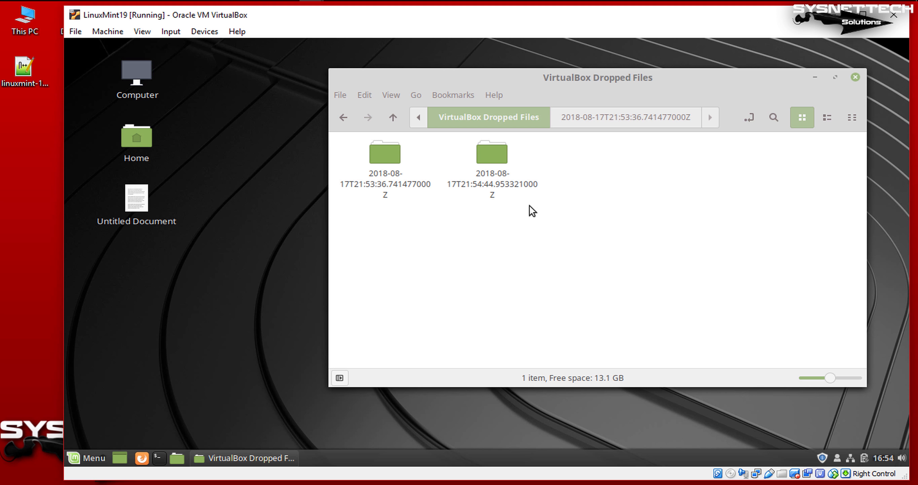
pyautogui.doubleClick(493, 159)
pyautogui.doubleClick(398, 154)
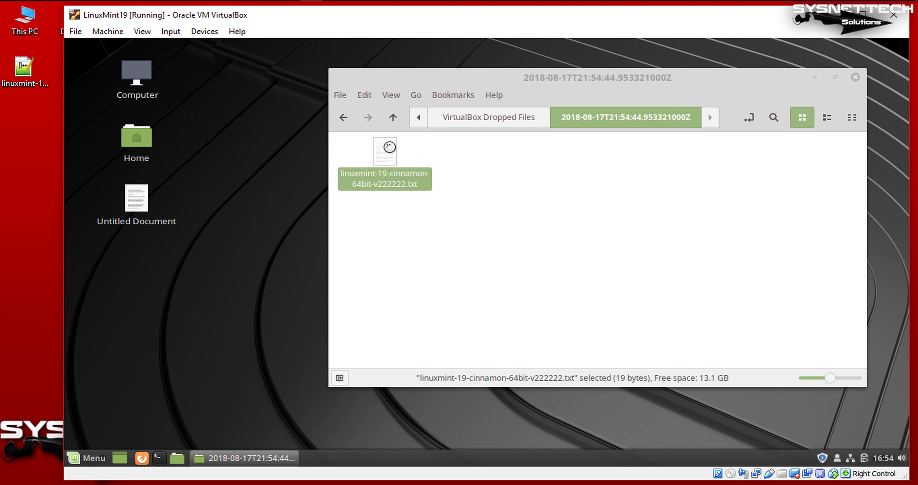
pyautogui.hotkey('ctrl', 'a')
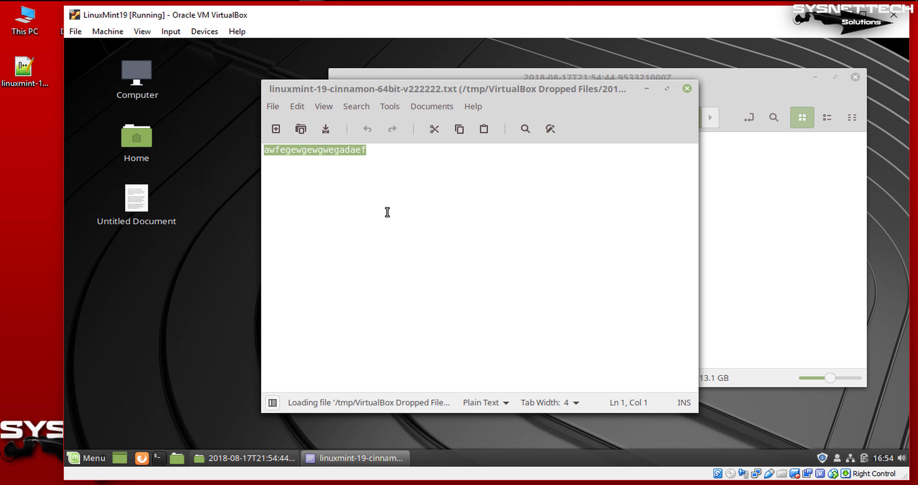
pyautogui.click(688, 89)
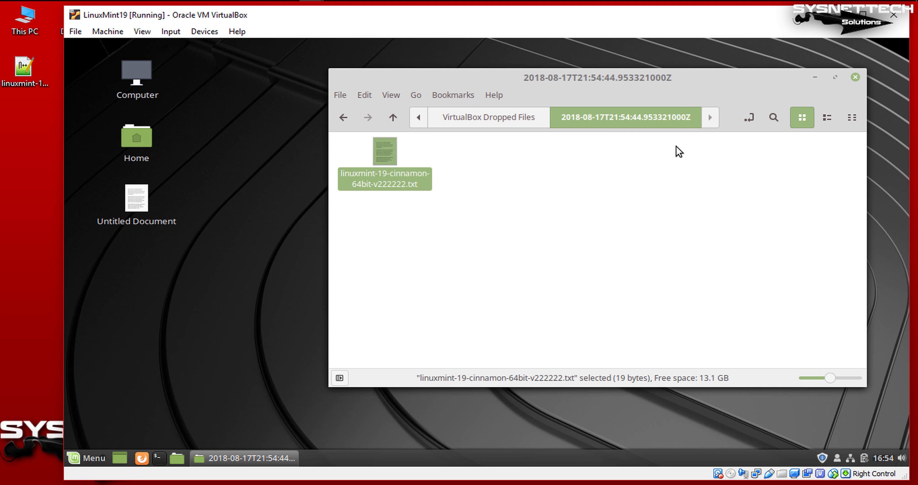
pyautogui.click(856, 77)
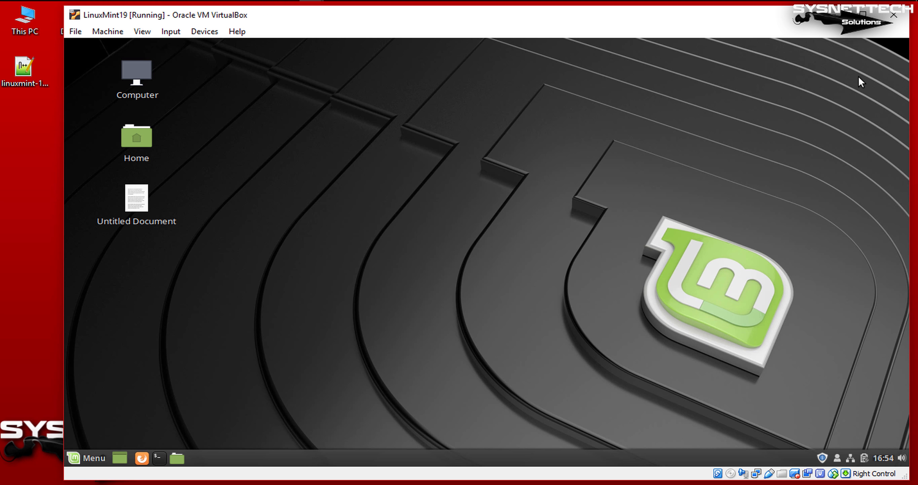
# - Maximize the virtual machine window, search the guest's applications for sys and open System Info
pyautogui.click(863, 14)
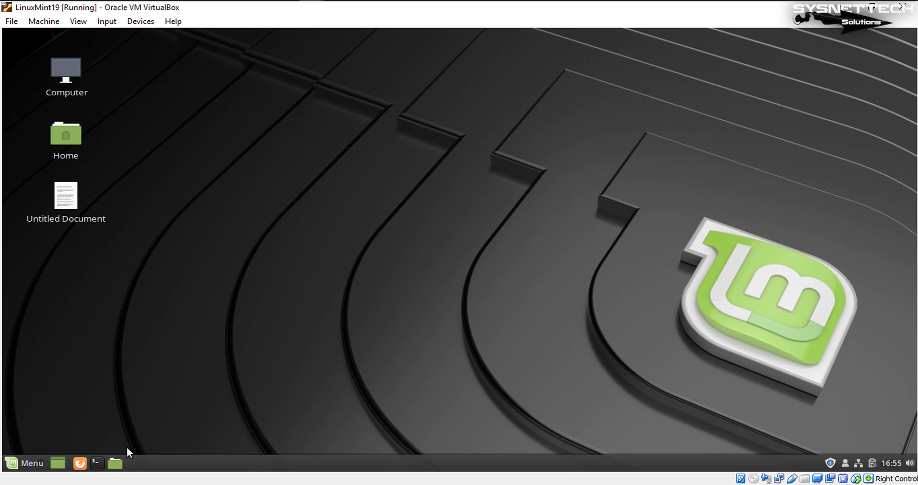
pyautogui.click(16, 462)
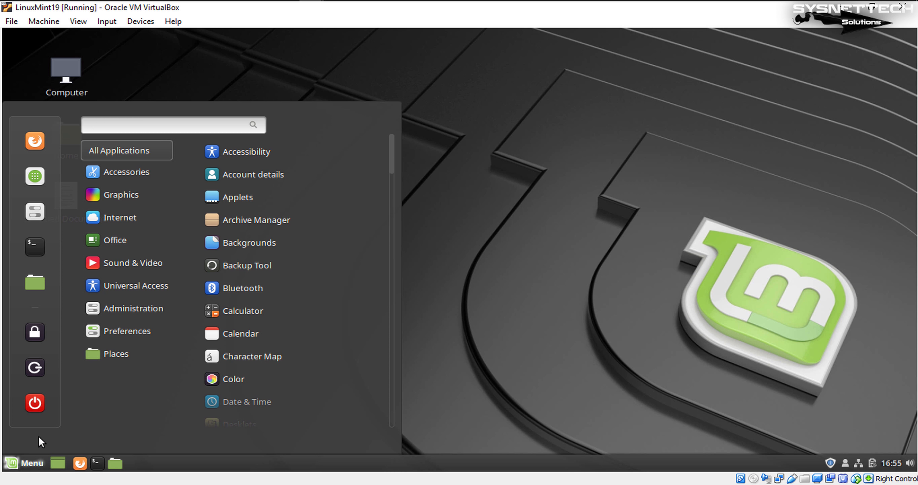
pyautogui.write('sys')
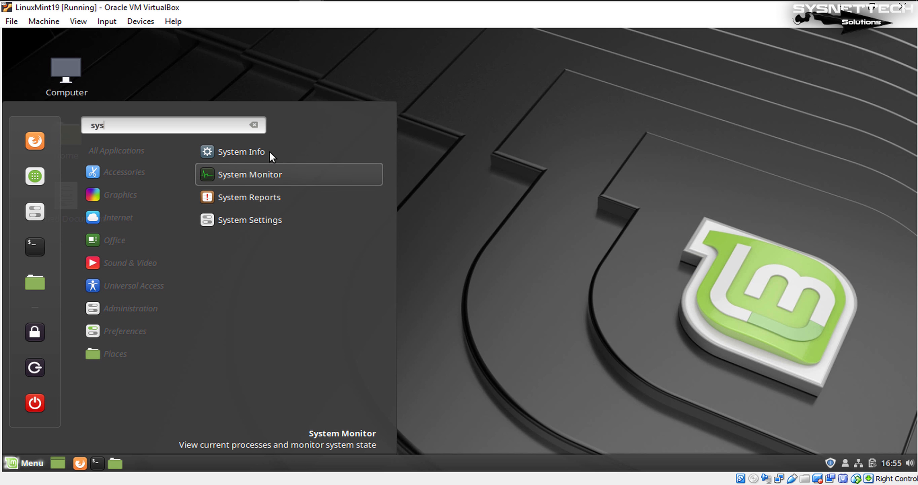
pyautogui.click(271, 155)
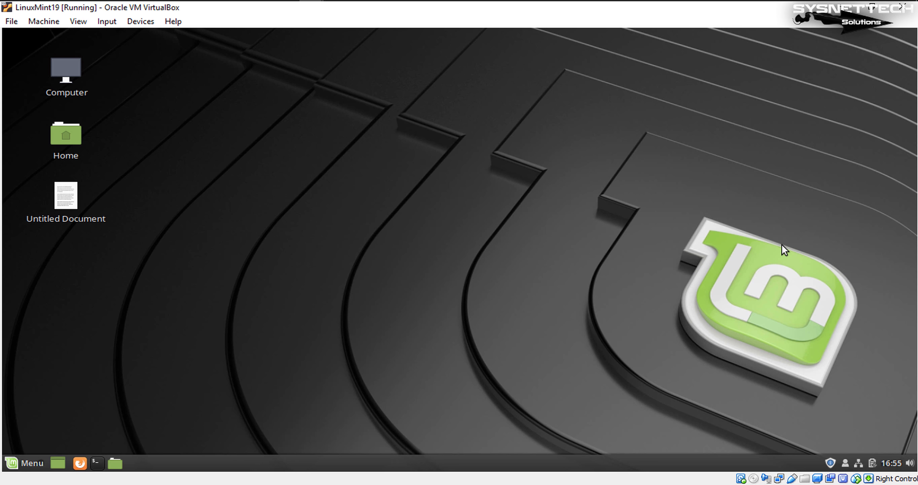